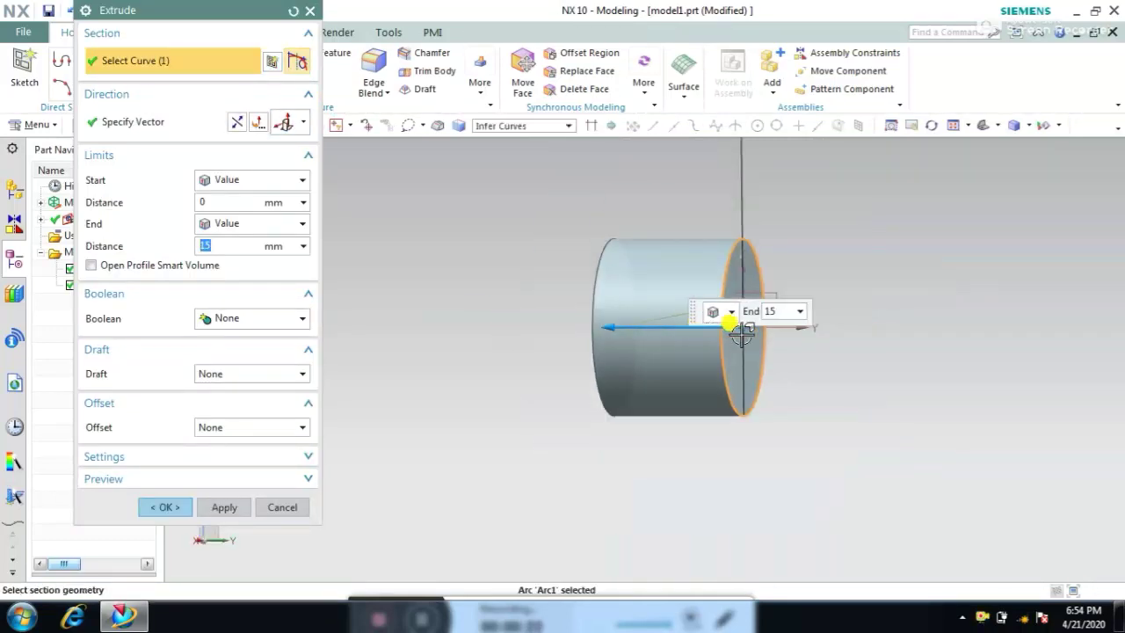
# Step: Extrude the sketched circle 40 mm along the positive Y direction as a solid cylinder
pyautogui.moveTo(703, 311); pyautogui.dragTo(683, 319, button='middle')
pyautogui.moveTo(970, 334); pyautogui.dragTo(1012, 329)
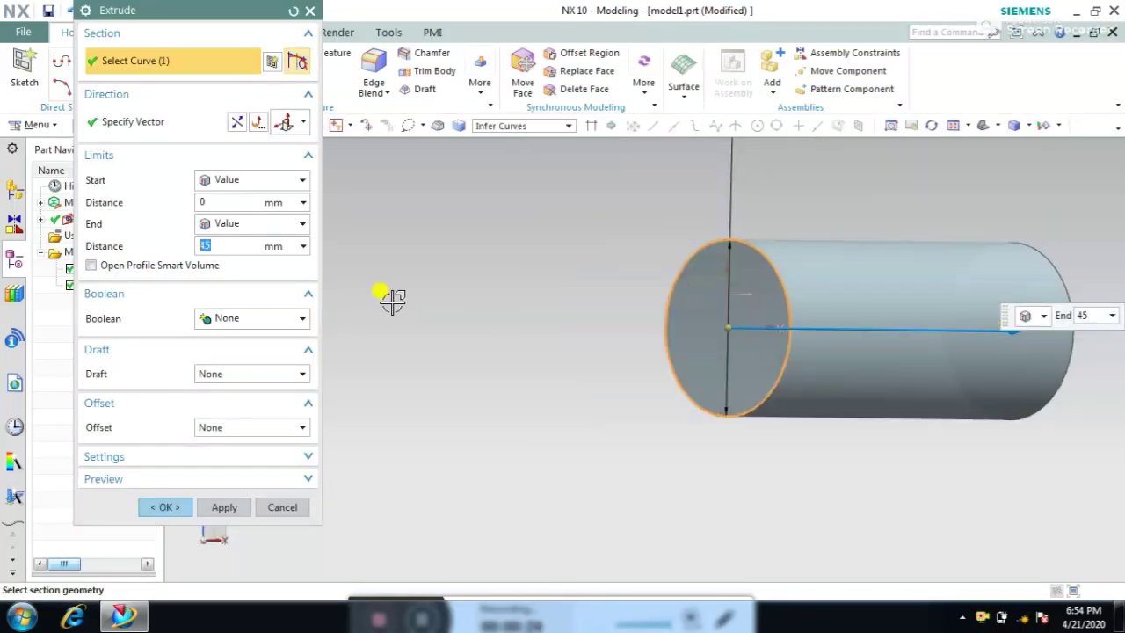
pyautogui.write('40')
pyautogui.click(268, 266)
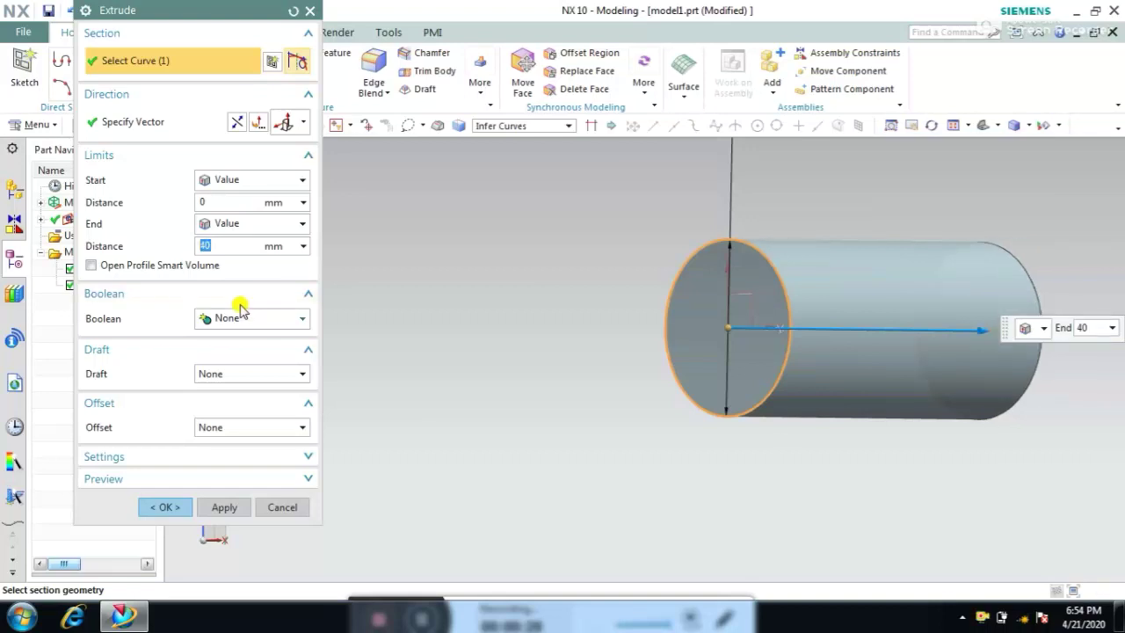
pyautogui.click(167, 507)
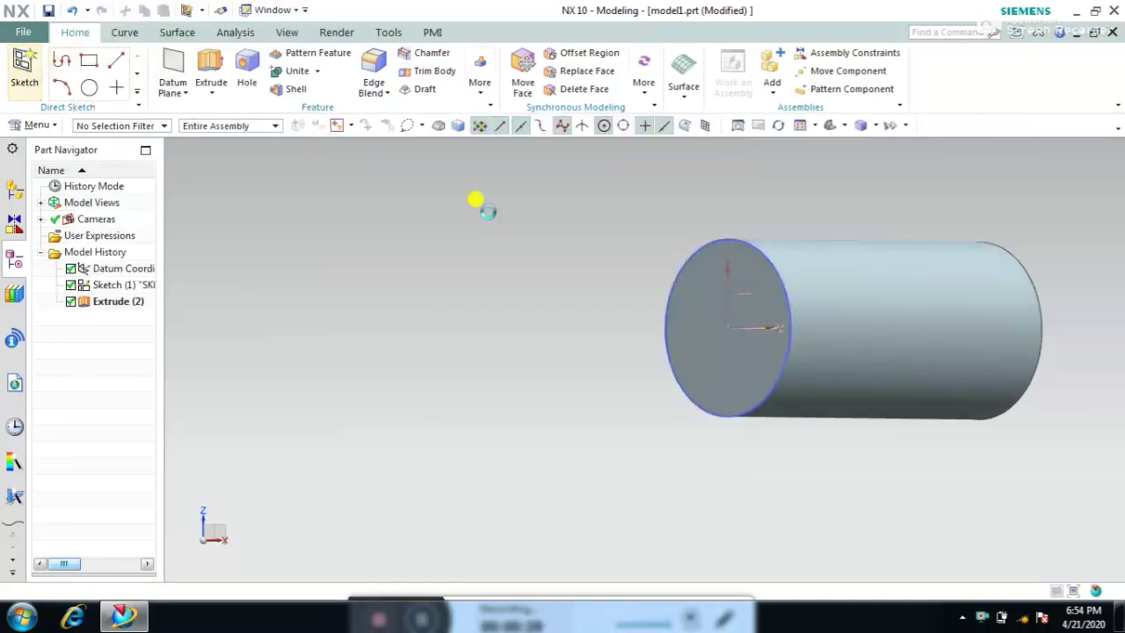
# Step: Sketch a 27 mm diameter circle centred on the origin, on the cylinder's end face at the origin
pyautogui.press('s')
pyautogui.click(700, 251)
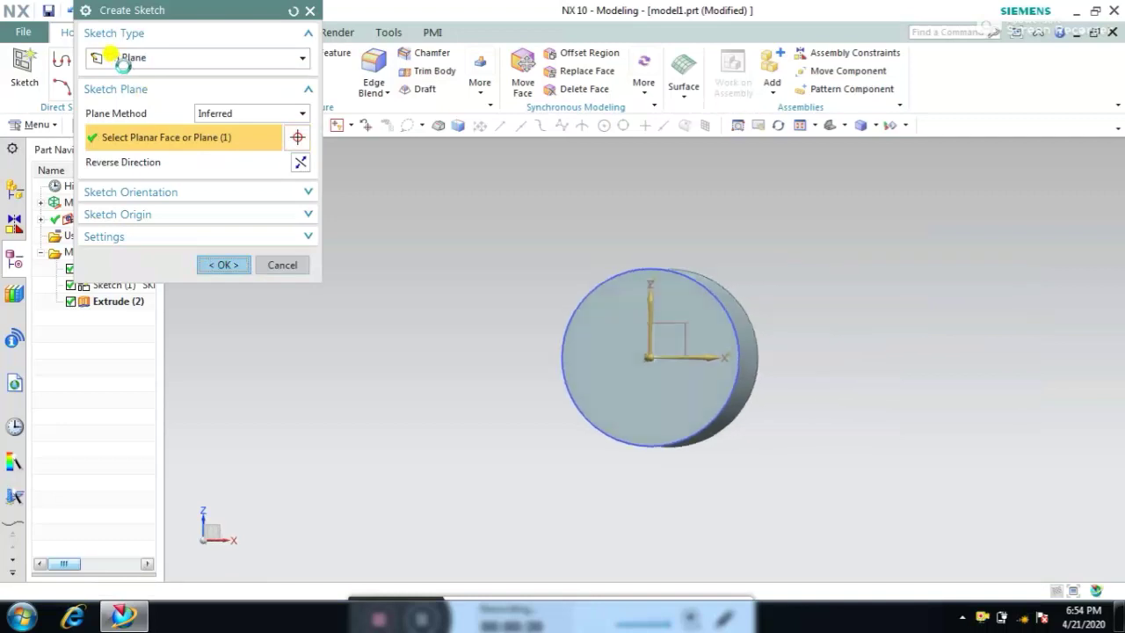
pyautogui.click(206, 60)
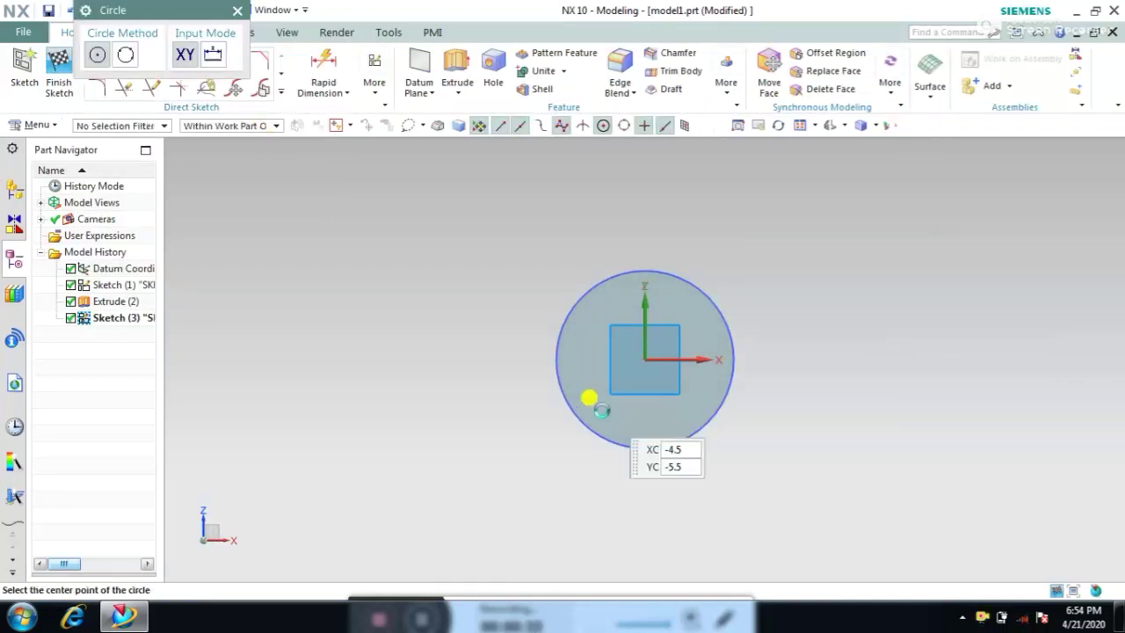
pyautogui.click(633, 345)
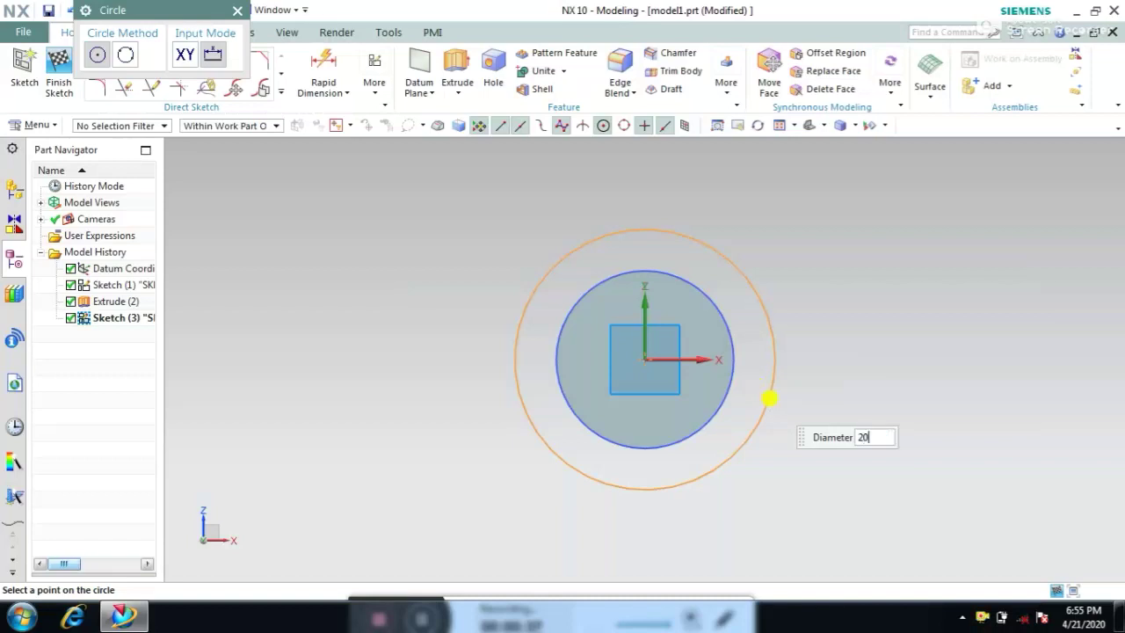
pyautogui.press('Return')
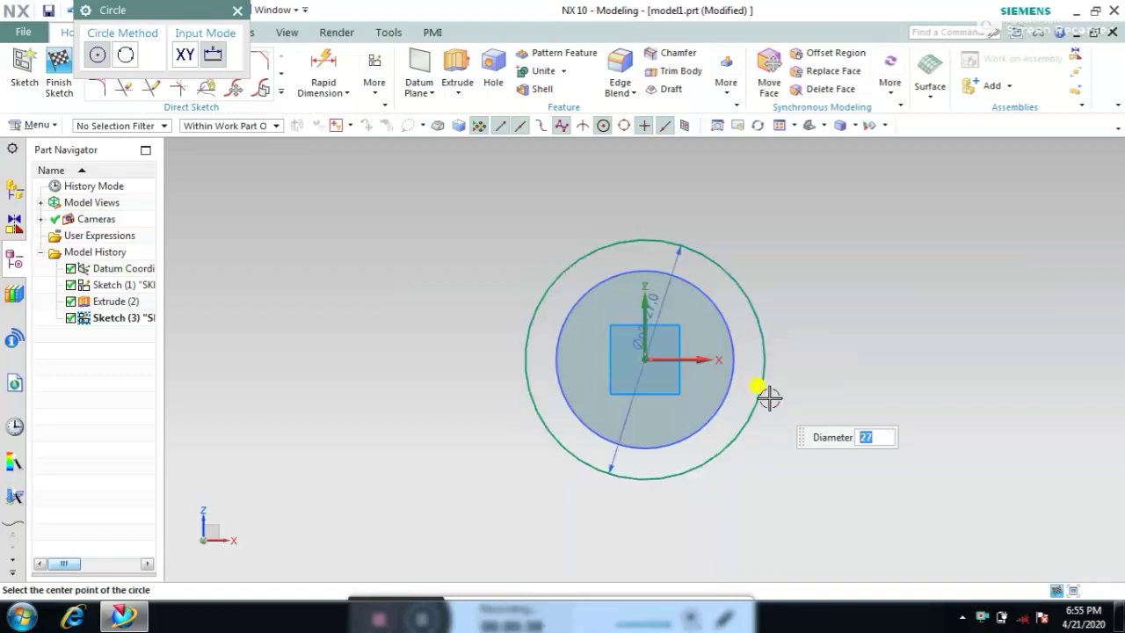
pyautogui.click(59, 70)
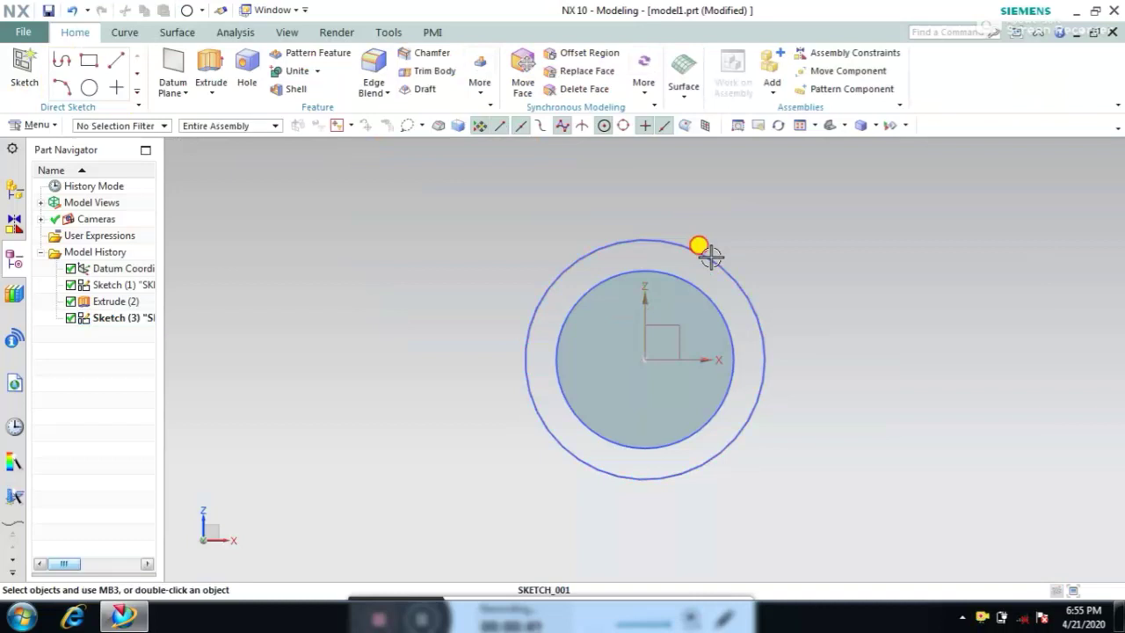
# Step: Extrude the 27 mm circle 15 mm away from the cylinder as a separate body
pyautogui.click(708, 252)
pyautogui.click(778, 236)
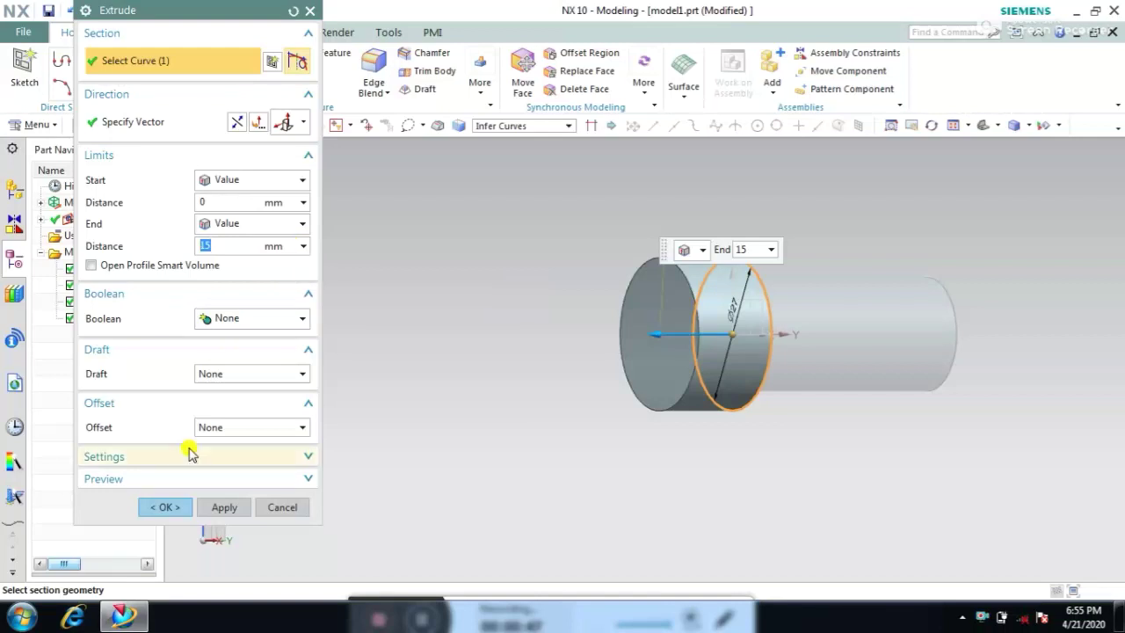
pyautogui.click(162, 507)
# Step: Sketch a concentric 32 mm diameter circle on the outer end face of the 27 mm collar
pyautogui.click(22, 74)
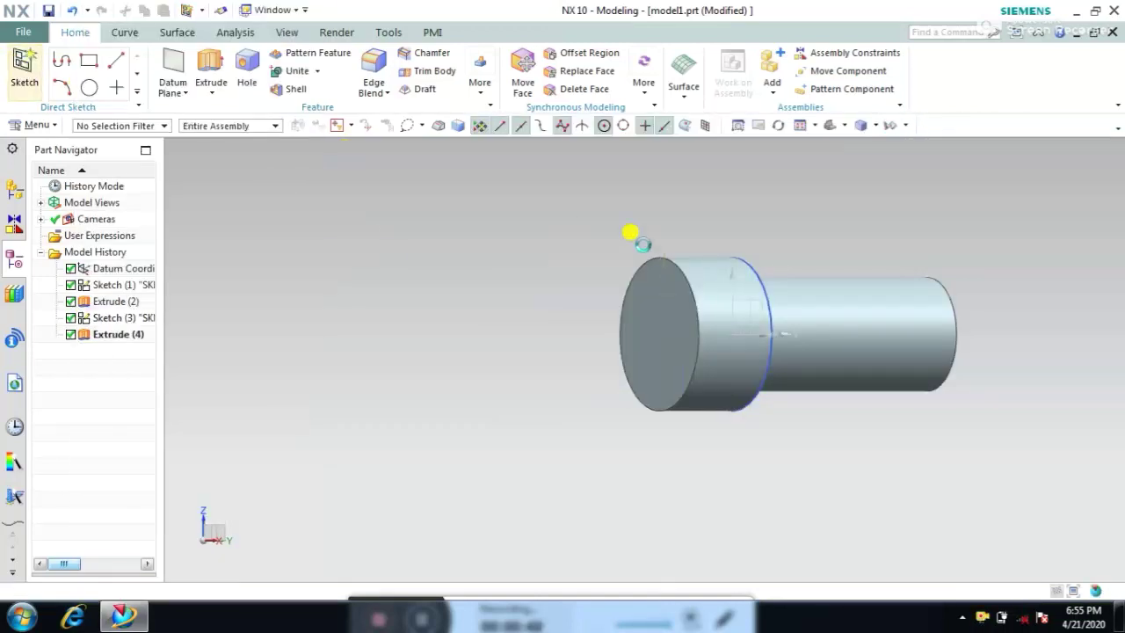
pyautogui.click(660, 256)
pyautogui.click(242, 266)
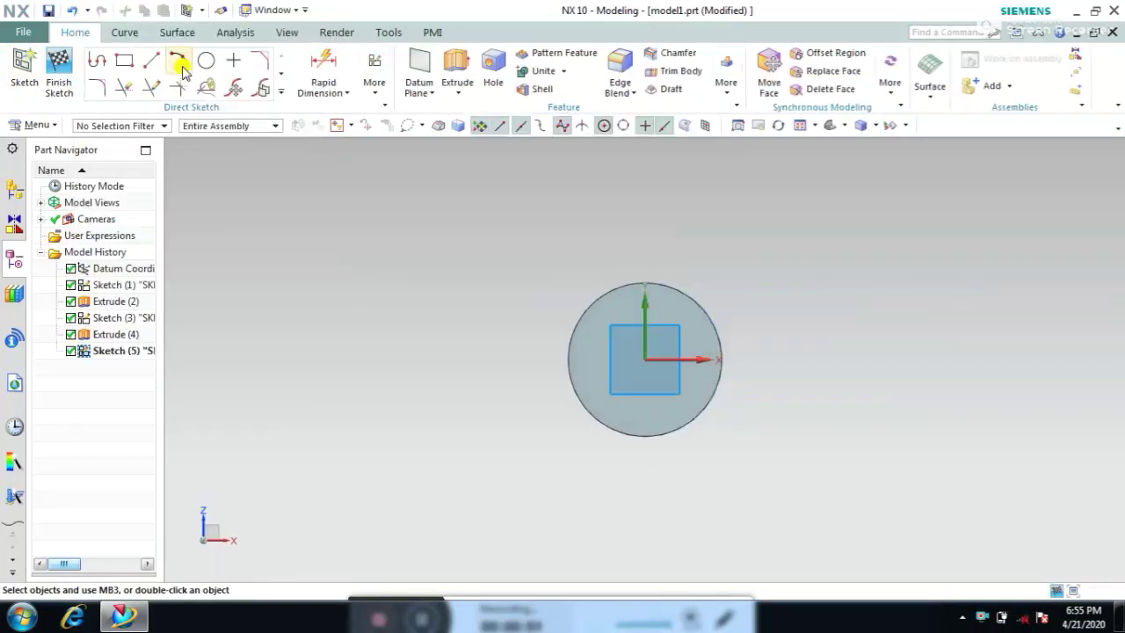
pyautogui.click(216, 67)
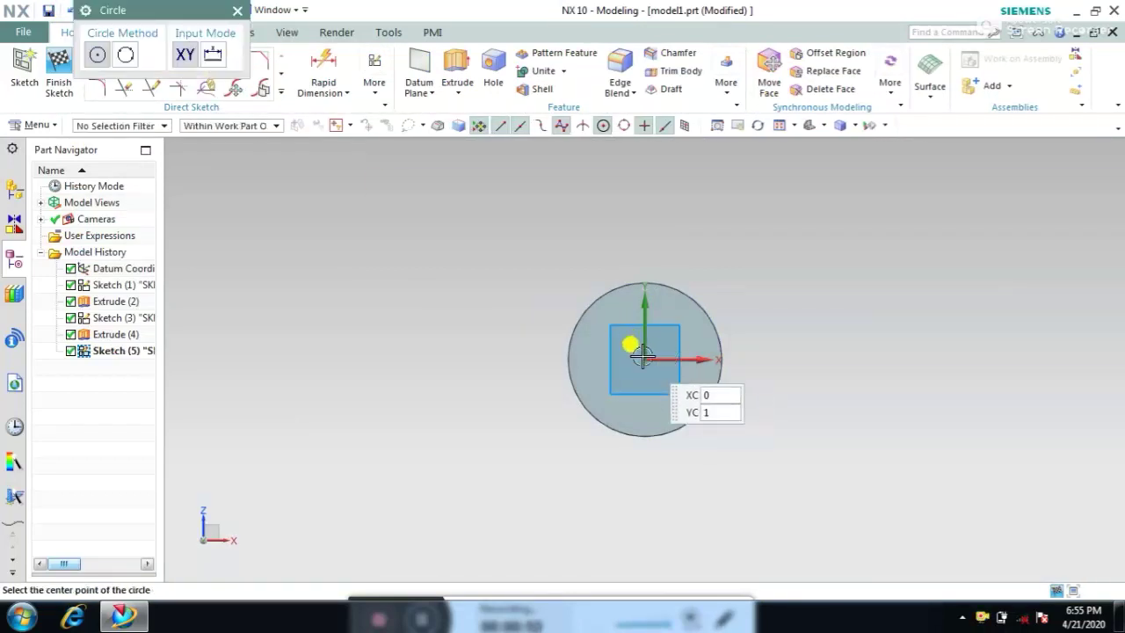
pyautogui.click(644, 358)
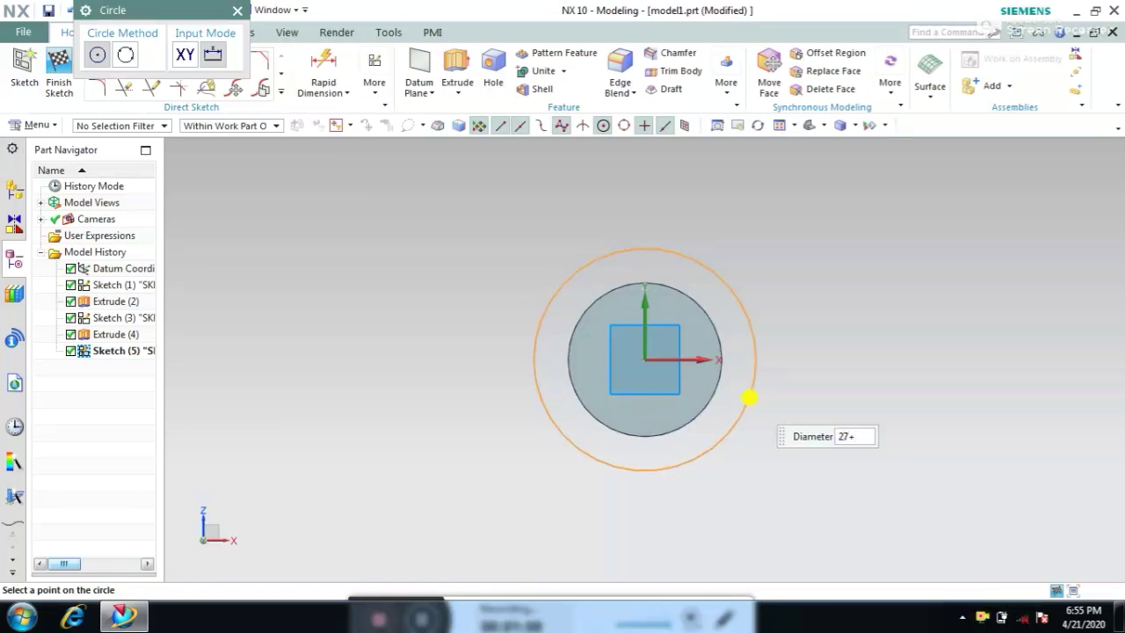
pyautogui.press('Return')
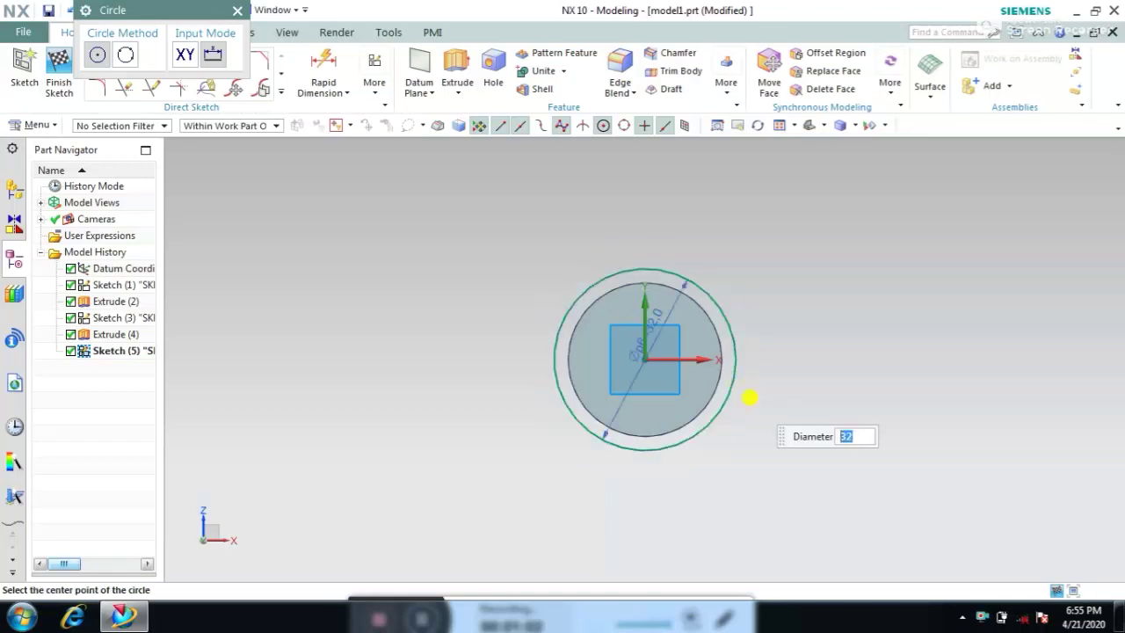
pyautogui.press('Escape')
pyautogui.hotkey('ctrl', 'q')
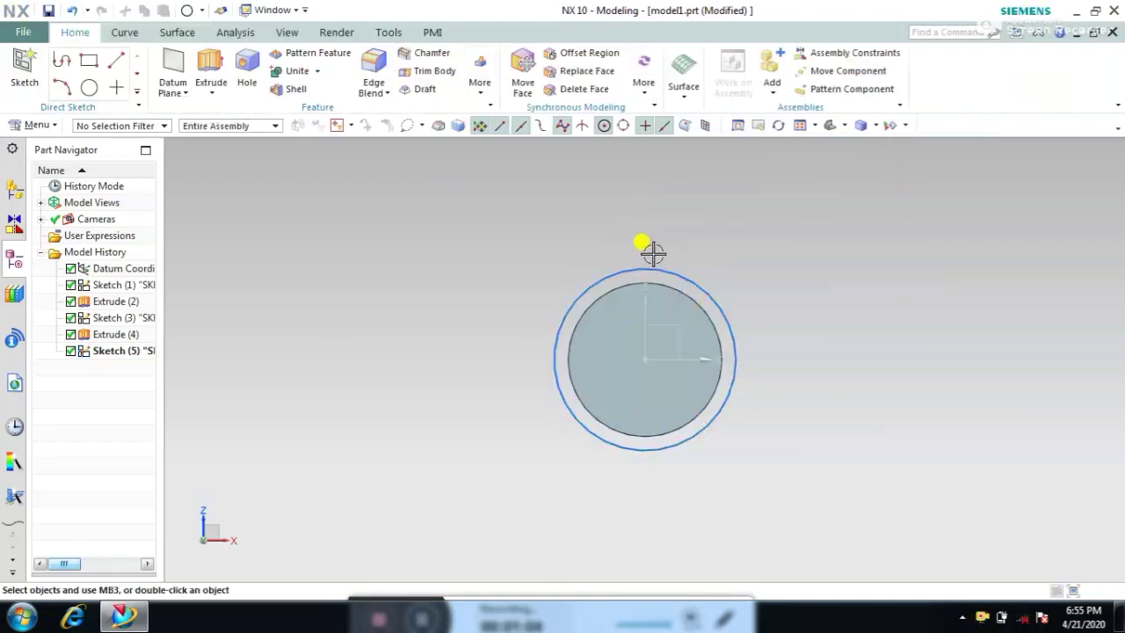
# Step: Extrude the 32 mm circle 5 mm outward and unite it with the 27 mm collar body
pyautogui.click(695, 282)
pyautogui.click(738, 245)
pyautogui.moveTo(899, 319); pyautogui.dragTo(861, 339, button='middle')
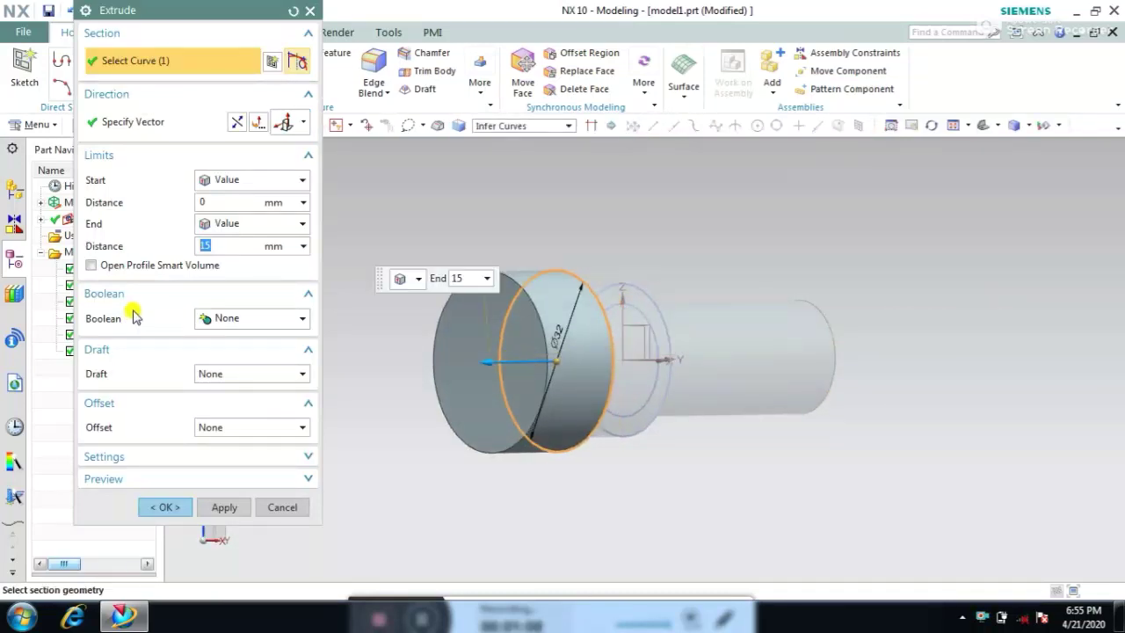
pyautogui.write('5')
pyautogui.press('Return')
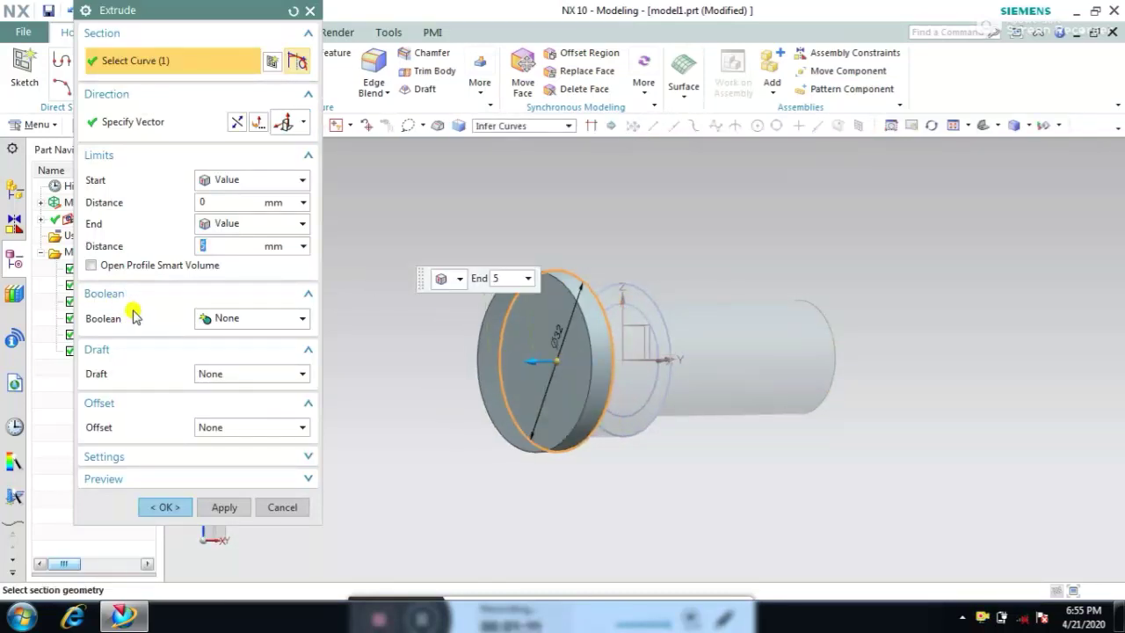
pyautogui.click(259, 324)
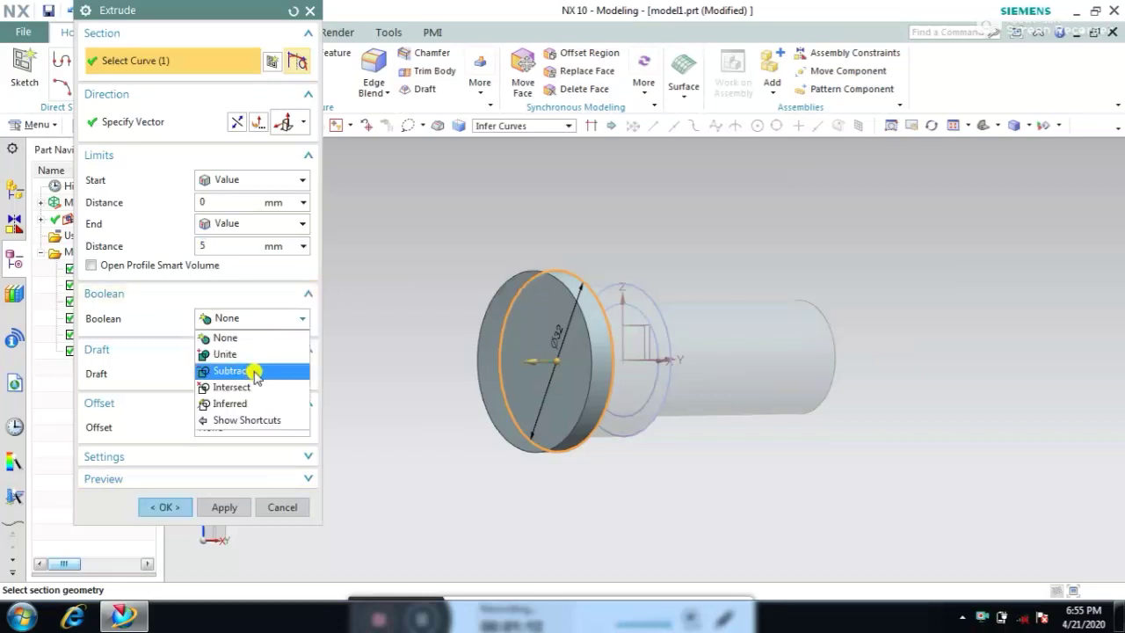
pyautogui.click(252, 355)
pyautogui.click(647, 331)
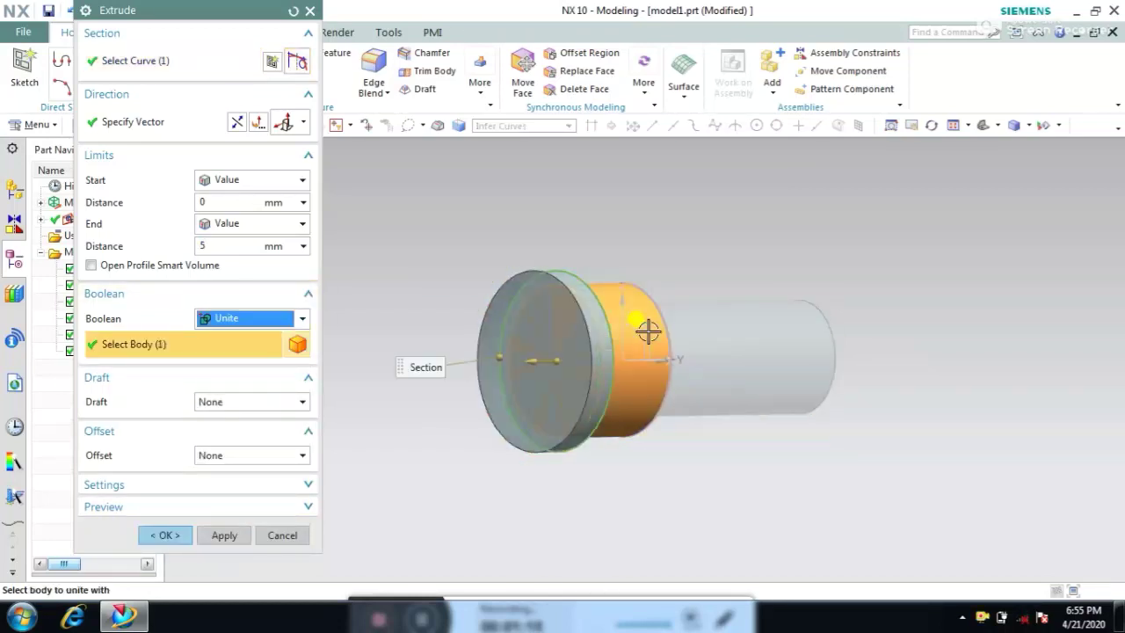
pyautogui.click(165, 535)
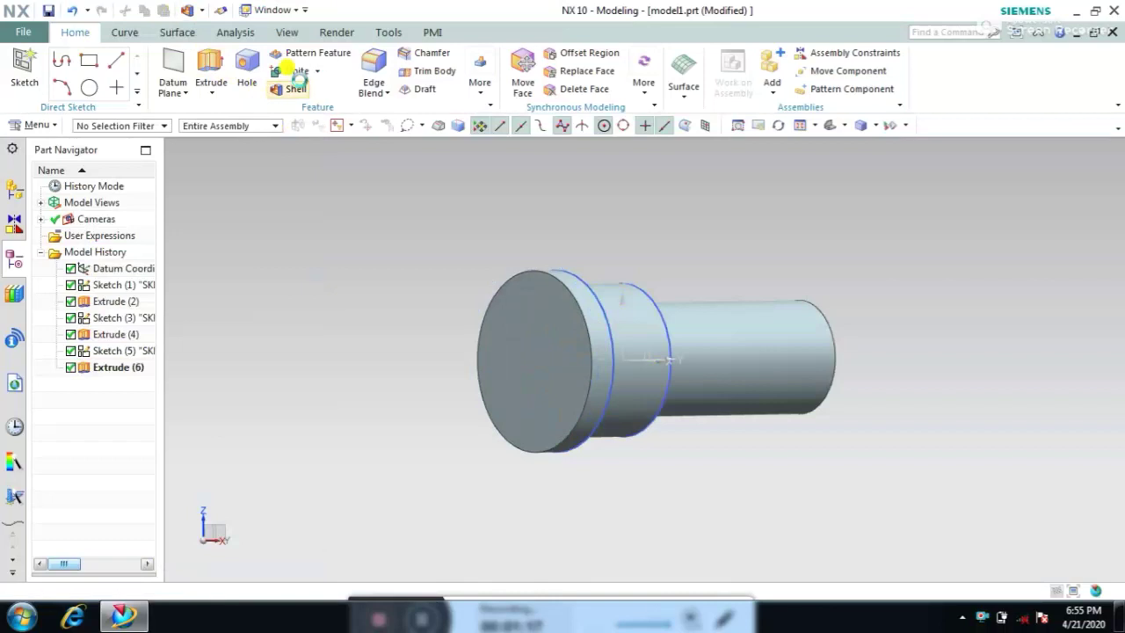
# Step: Unite the long cylinder with the stepped head body, using the cylinder as the target
pyautogui.click(285, 88)
pyautogui.click(310, 11)
pyautogui.click(296, 73)
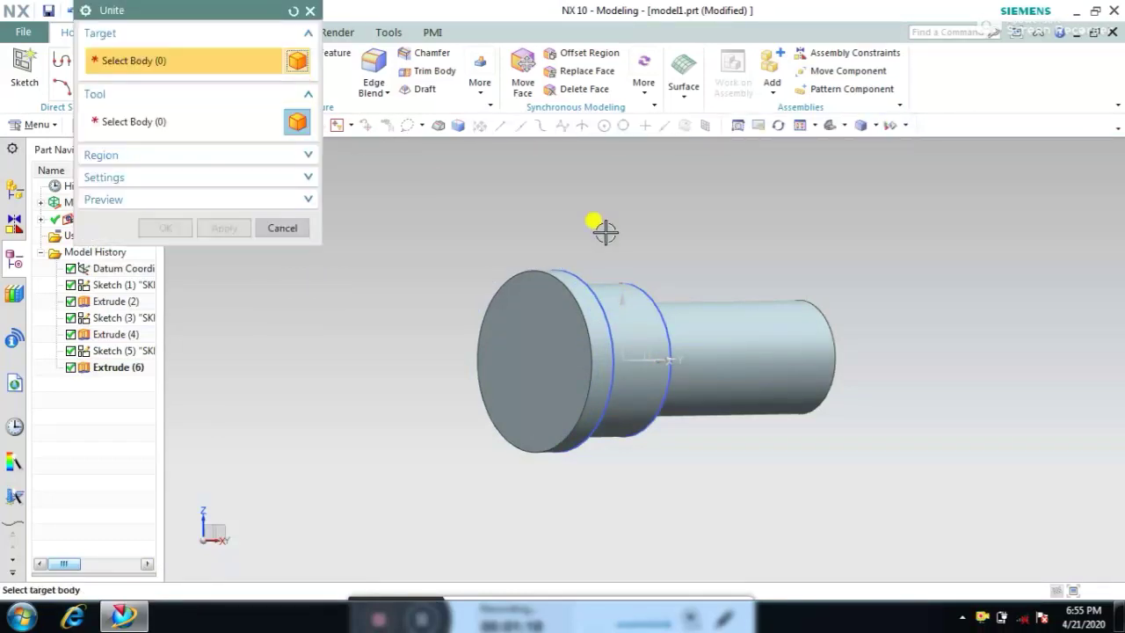
pyautogui.click(713, 302)
pyautogui.click(647, 308)
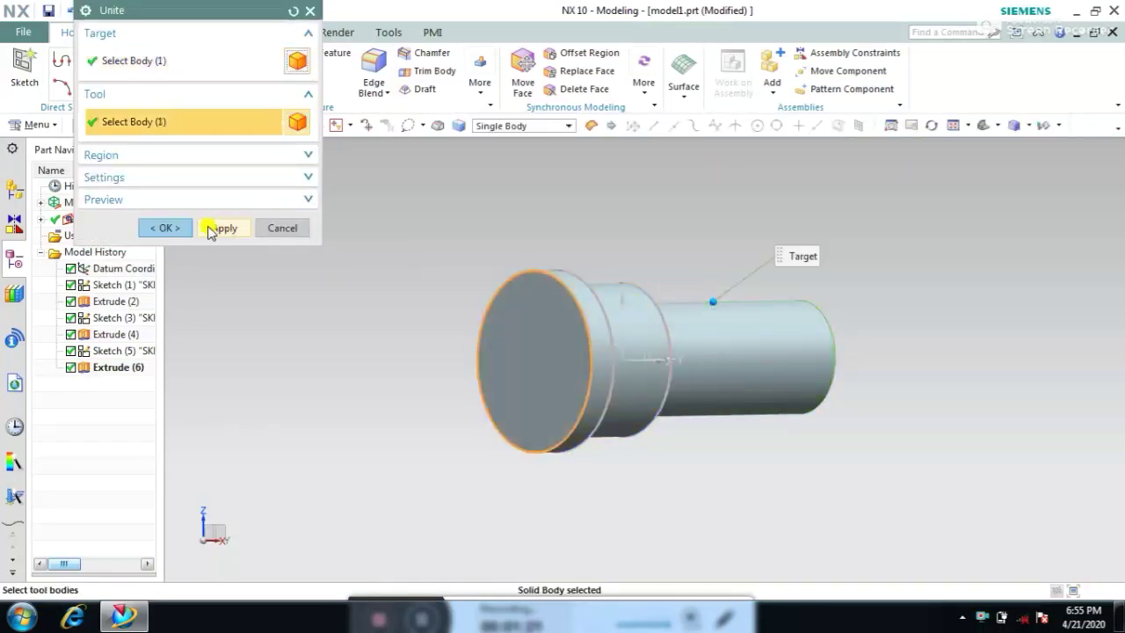
pyautogui.click(165, 228)
# Step: Hide all sketches in the model
pyautogui.moveTo(431, 225); pyautogui.dragTo(459, 243, button='middle')
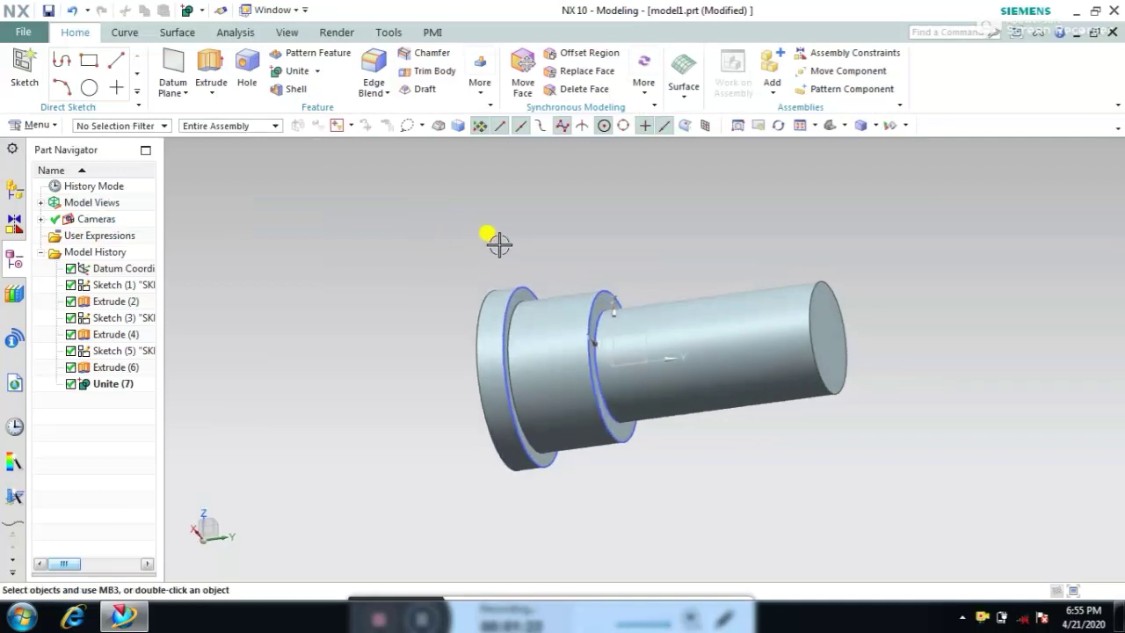
pyautogui.hotkey('ctrl', 'w')
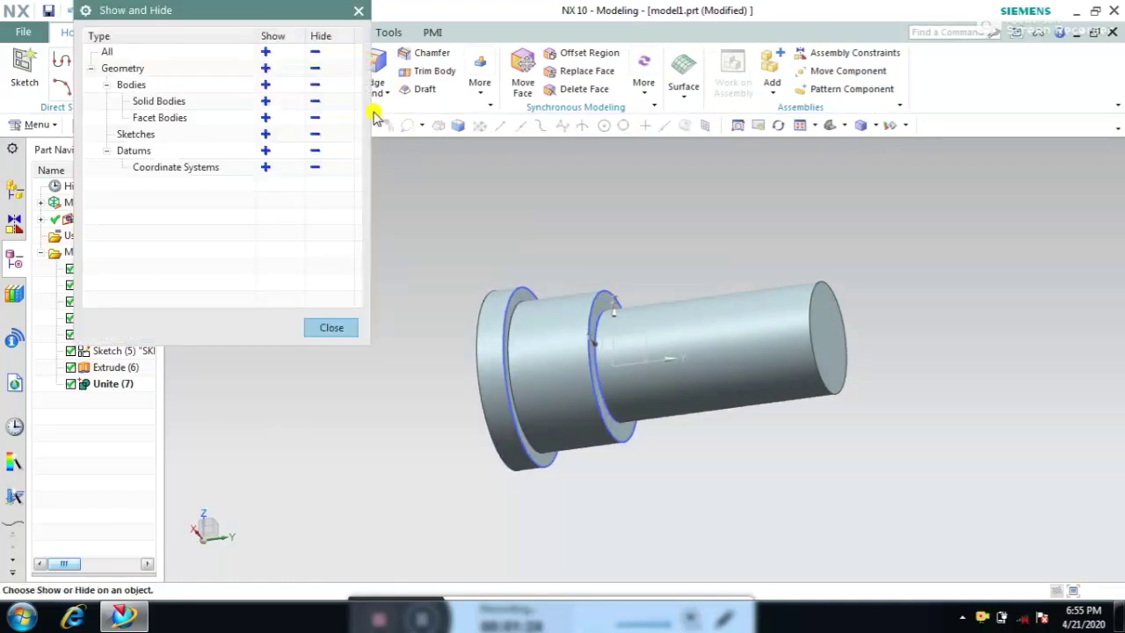
pyautogui.click(314, 134)
pyautogui.click(334, 328)
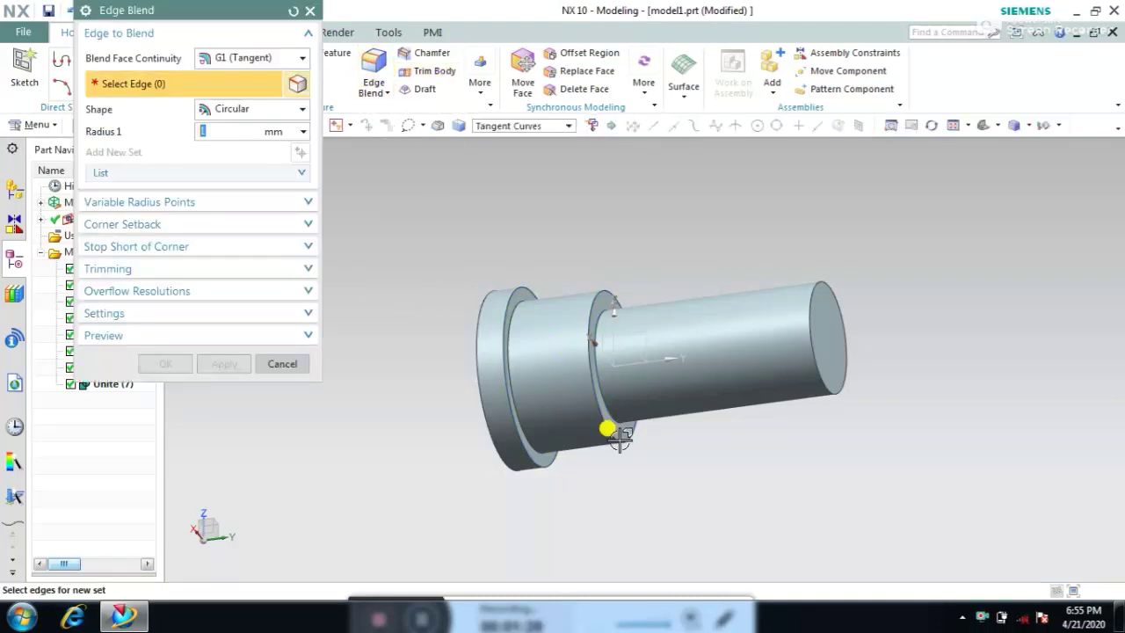
# Step: Blend the inner edge where the long shaft meets the 27 mm collar with a 3 mm radius
pyautogui.scroll(3, 650, 400)
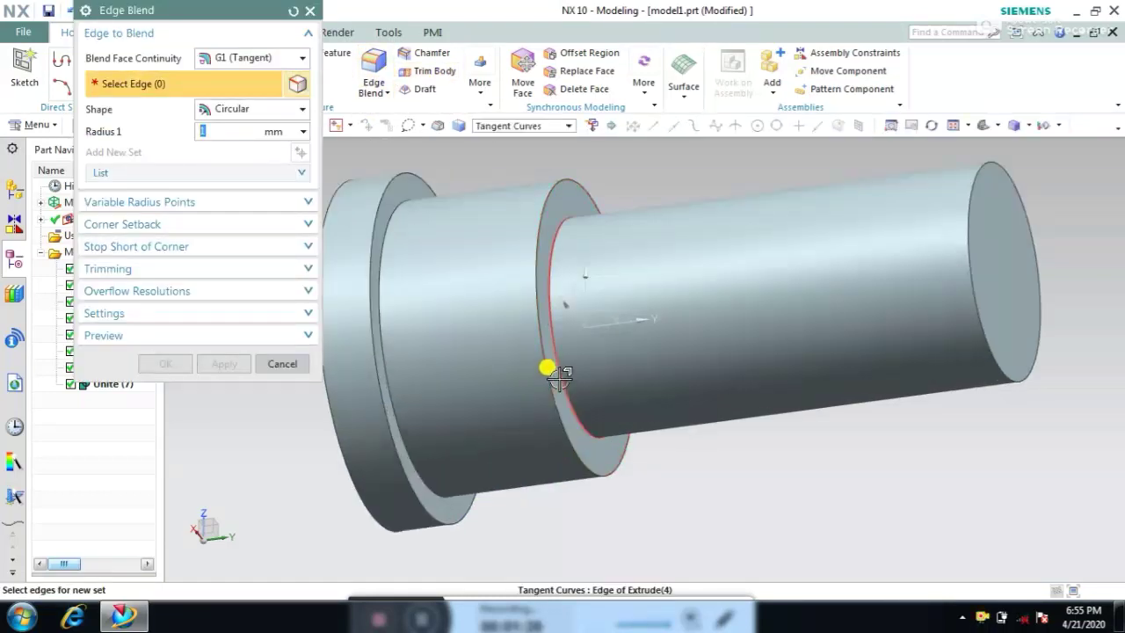
pyautogui.click(552, 369)
pyautogui.press('Return')
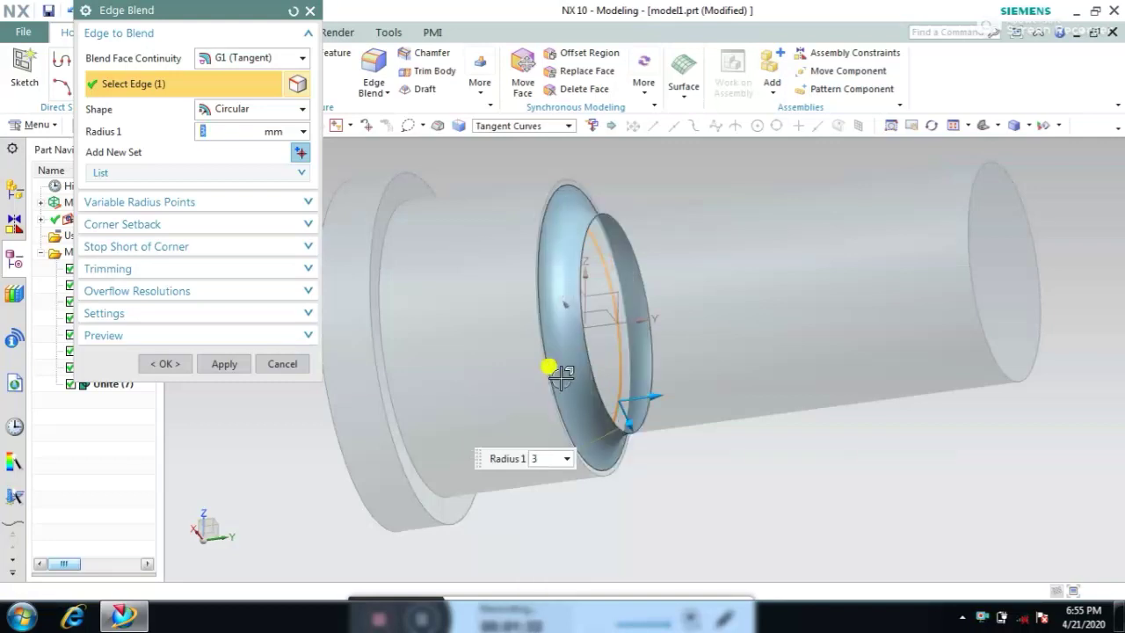
pyautogui.click(165, 364)
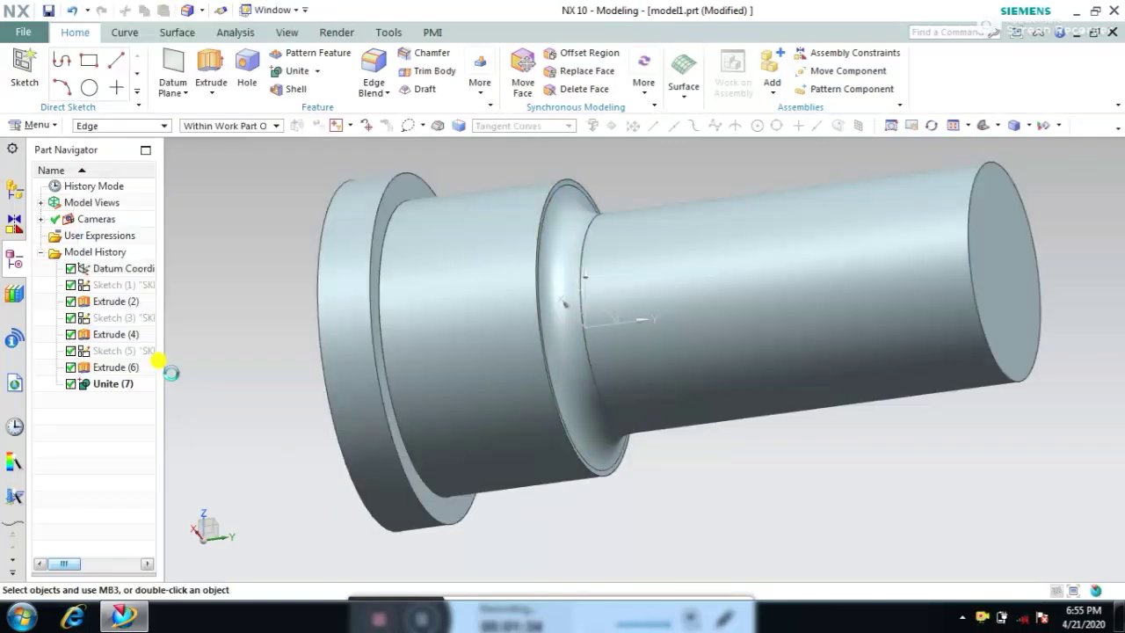
# Step: Extrude the shaft's free end edge 10 mm outward, united with the body, with a 15° draft from the start limit
pyautogui.moveTo(261, 329); pyautogui.dragTo(278, 299, button='middle')
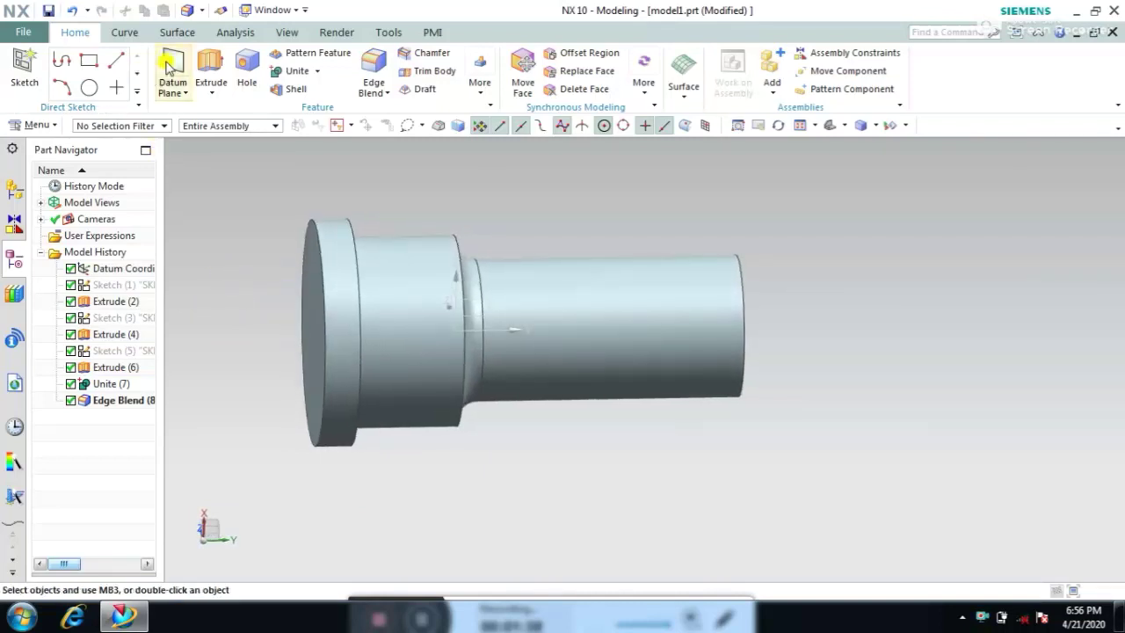
pyautogui.click(211, 61)
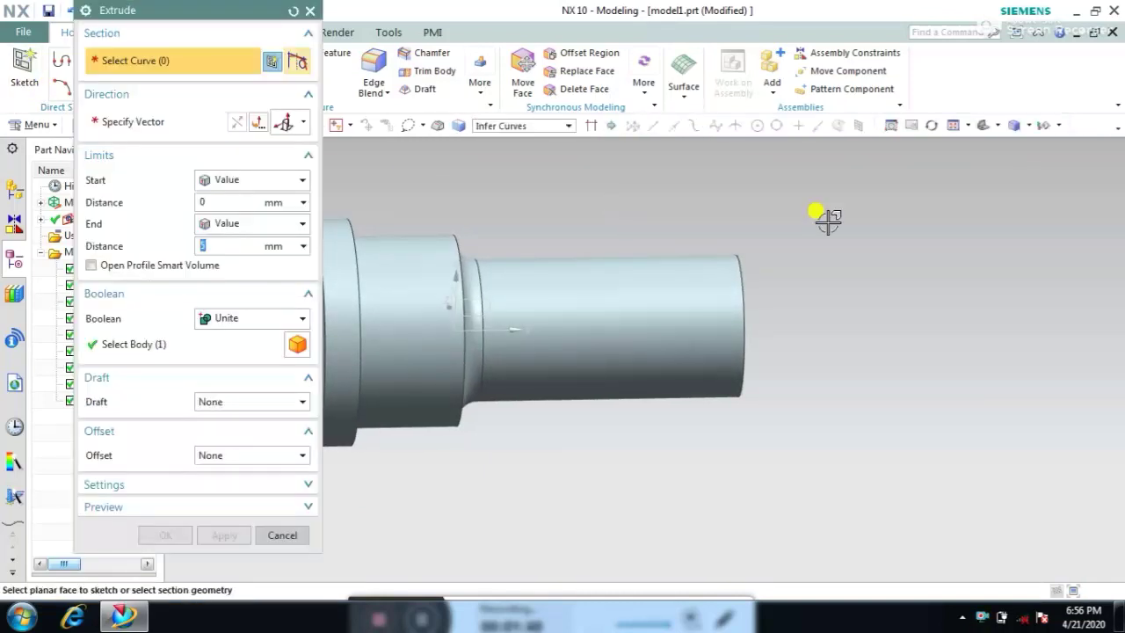
pyautogui.click(735, 246)
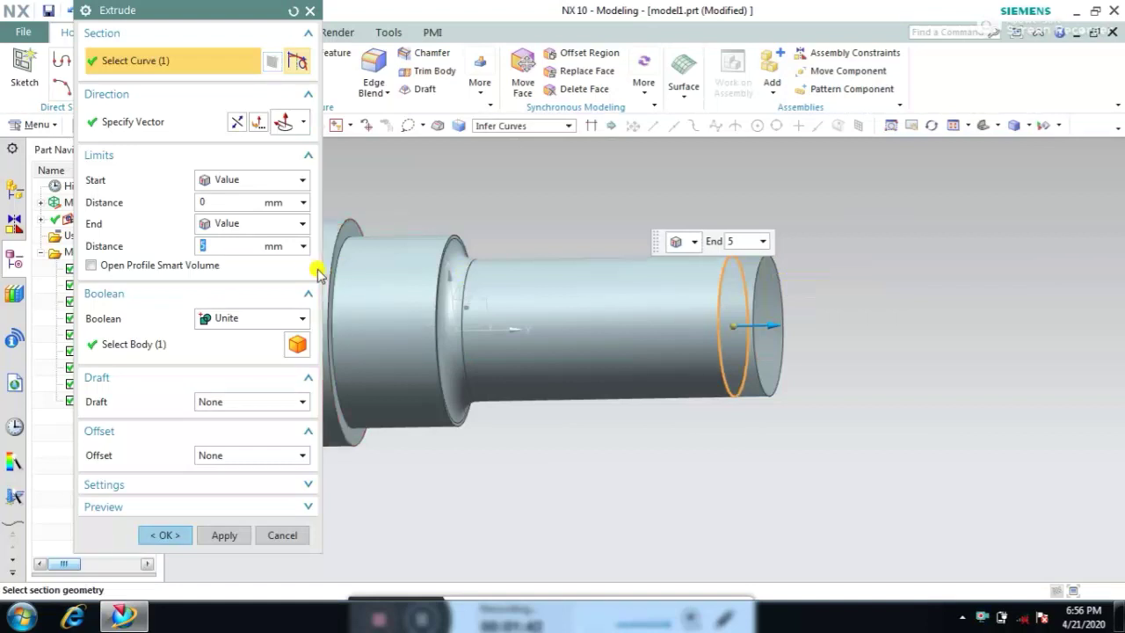
pyautogui.write('10')
pyautogui.press('Return')
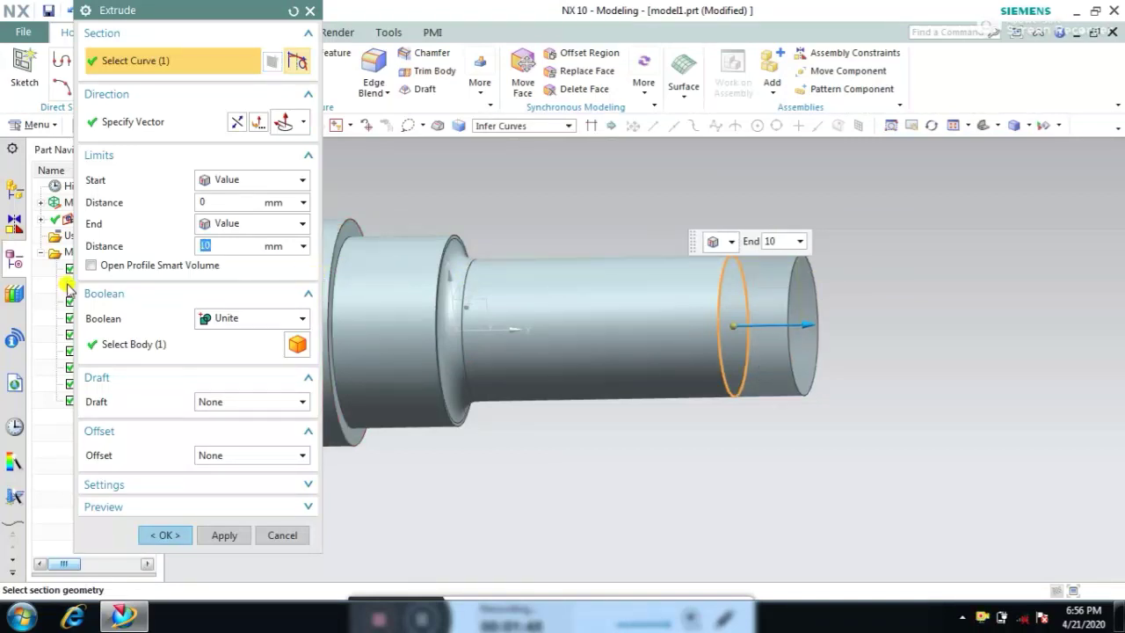
pyautogui.click(233, 401)
pyautogui.click(243, 430)
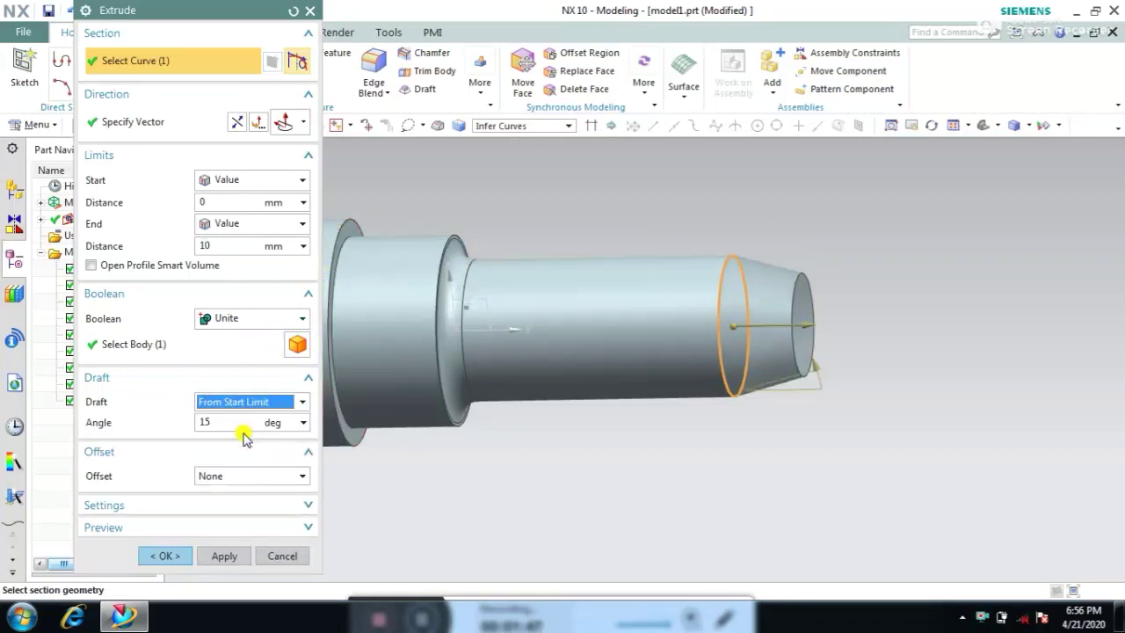
pyautogui.click(165, 556)
# Step: Open the tapered tip extrusion for editing and review its limits and draft settings
pyautogui.moveTo(211, 510); pyautogui.dragTo(399, 413, button='middle')
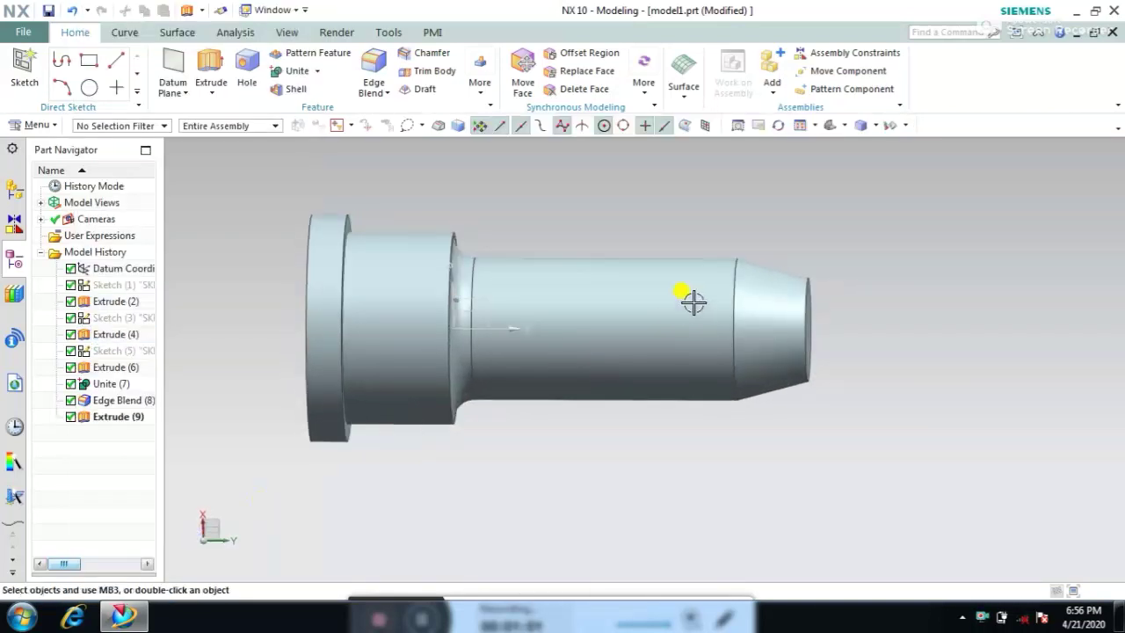
pyautogui.doubleClick(779, 307)
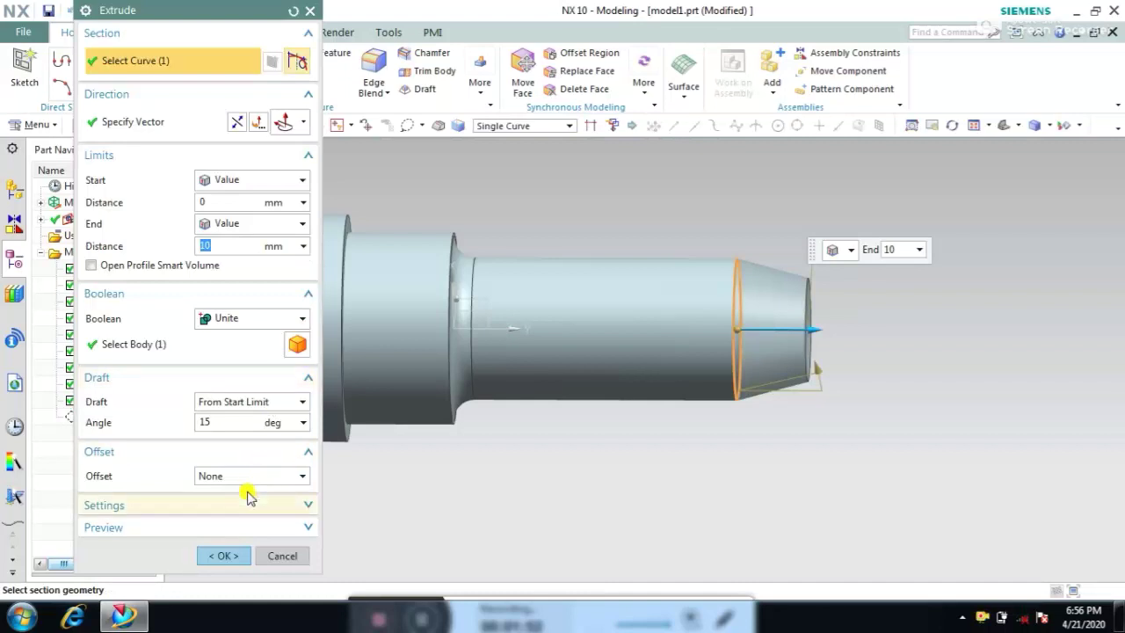
pyautogui.click(223, 555)
# Step: Blend the outer end edge of the tapered tip with a 1 mm radius
pyautogui.moveTo(559, 402)
pyautogui.mouseDown(button='middle')
pyautogui.moveTo(568, 396)
pyautogui.moveTo(561, 402)
pyautogui.mouseUp(button='middle')
pyautogui.click(369, 60)
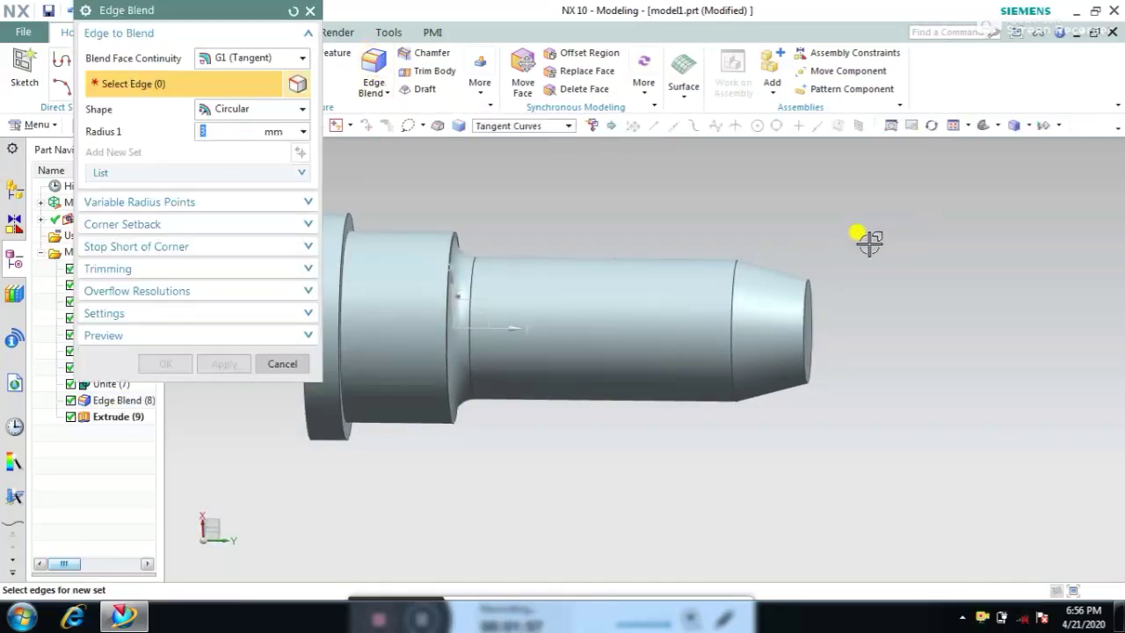
pyautogui.click(807, 277)
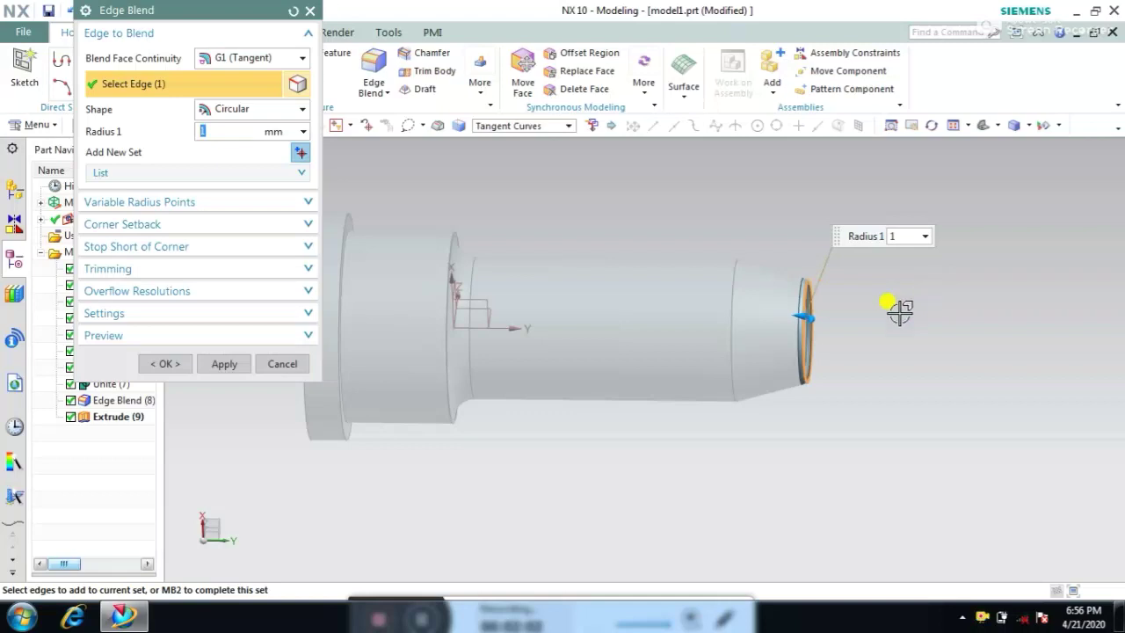
pyautogui.click(167, 364)
# Step: Try recolouring the whole pin body vibrant green through its object display settings
pyautogui.moveTo(565, 339); pyautogui.dragTo(490, 424, button='middle')
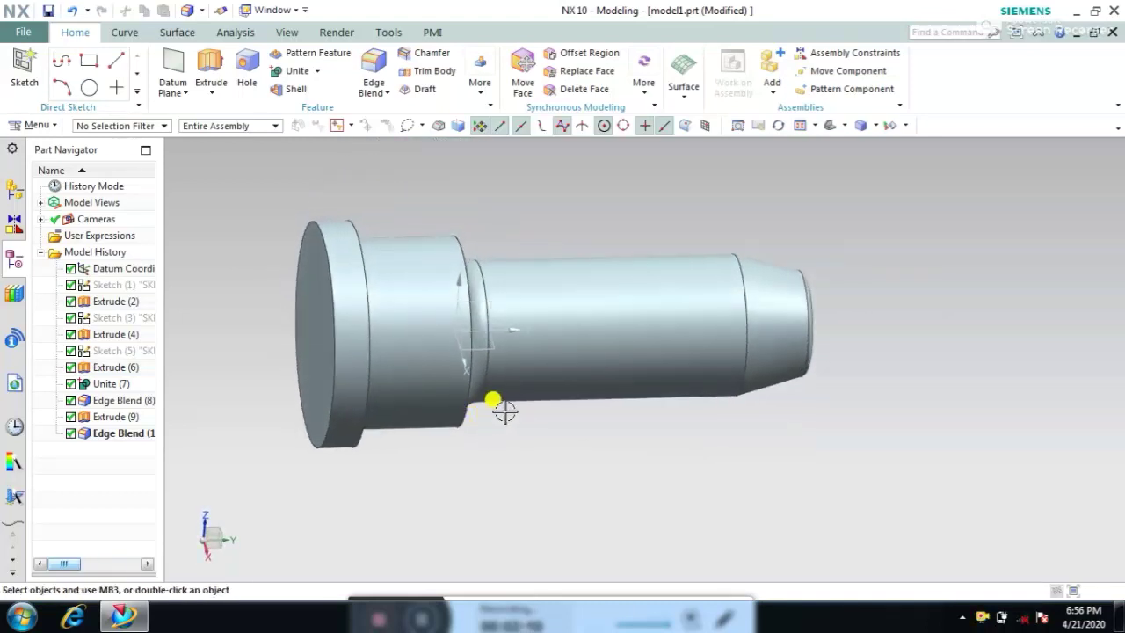
pyautogui.hotkey('ctrl', 'j')
pyautogui.click(715, 304)
pyautogui.middleClick(236, 314)
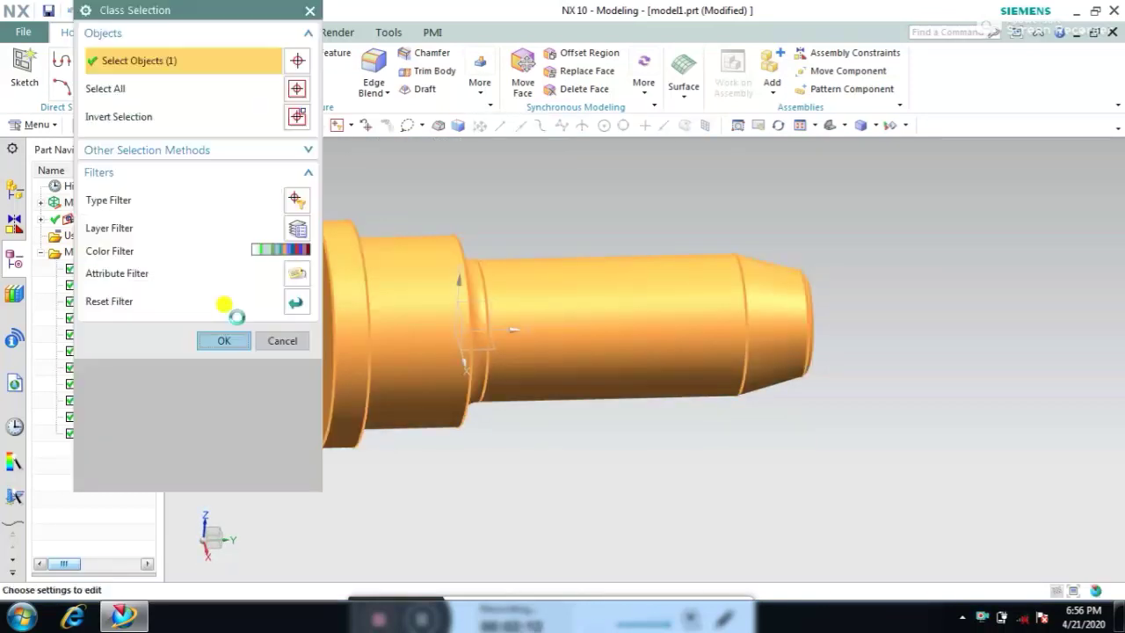
pyautogui.click(263, 103)
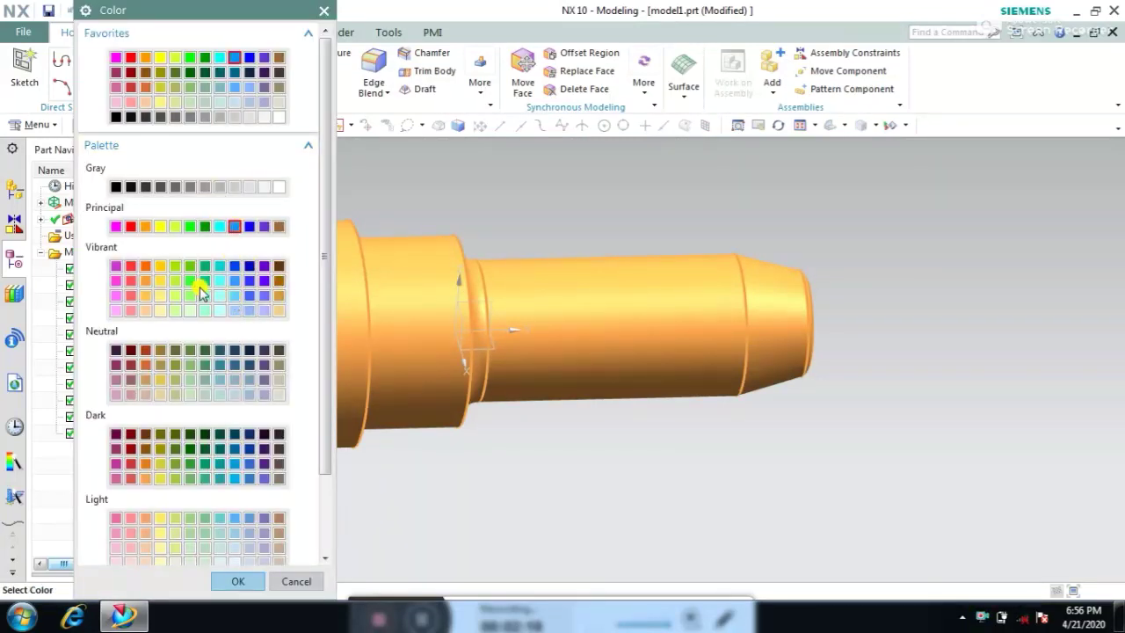
pyautogui.click(240, 578)
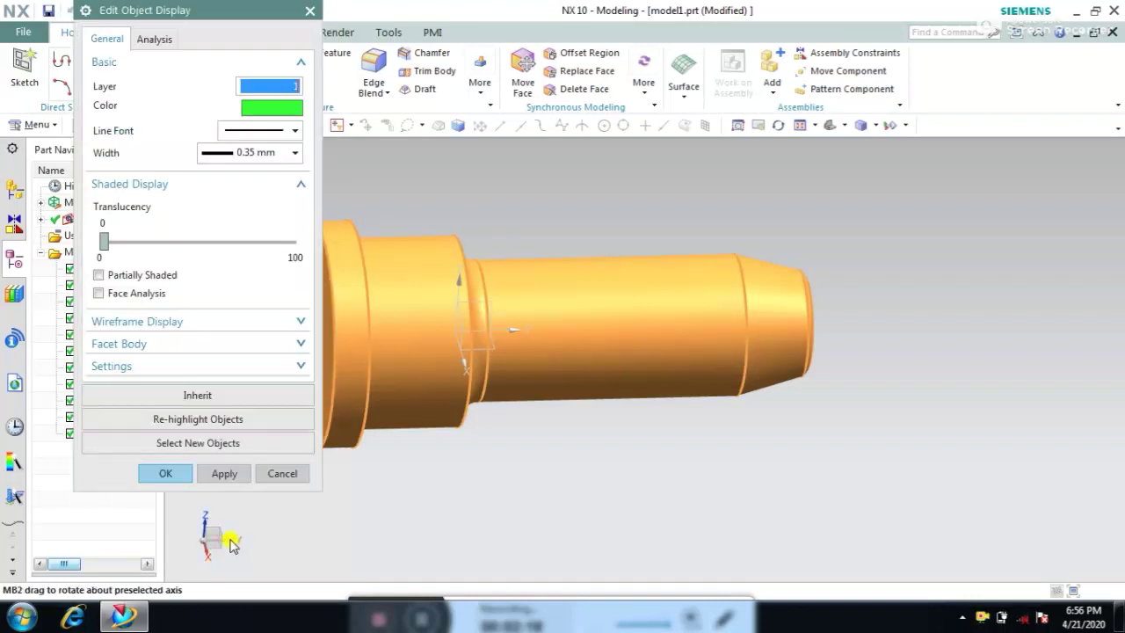
pyautogui.click(163, 473)
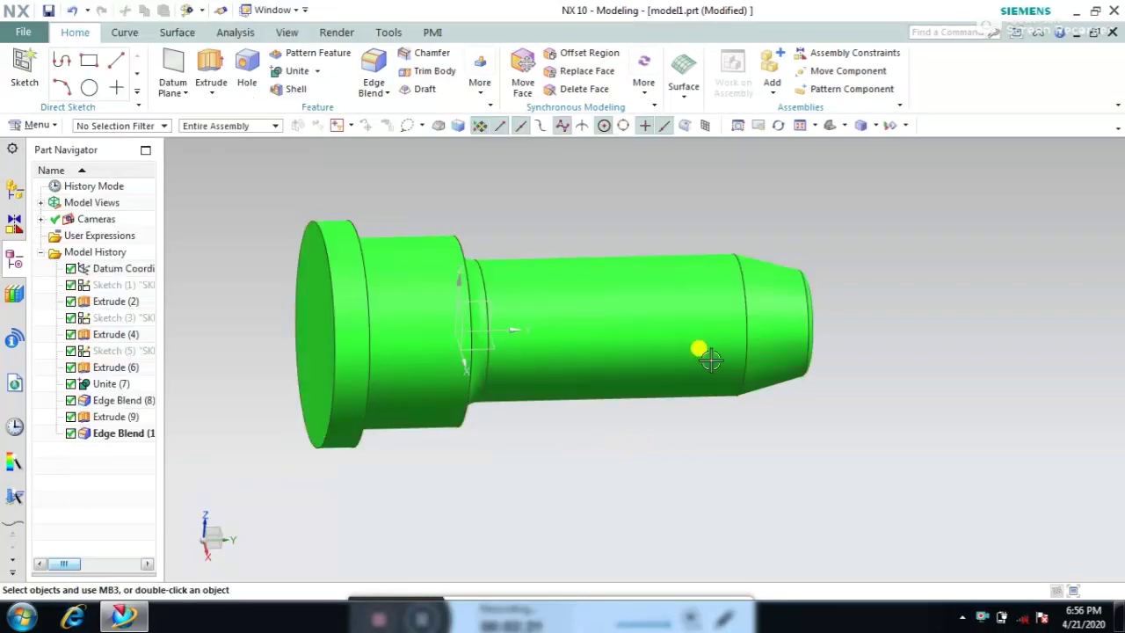
# Step: Undo the pin body's colour change
pyautogui.moveTo(915, 318); pyautogui.dragTo(937, 376, button='middle')
pyautogui.hotkey('ctrl', 'z')
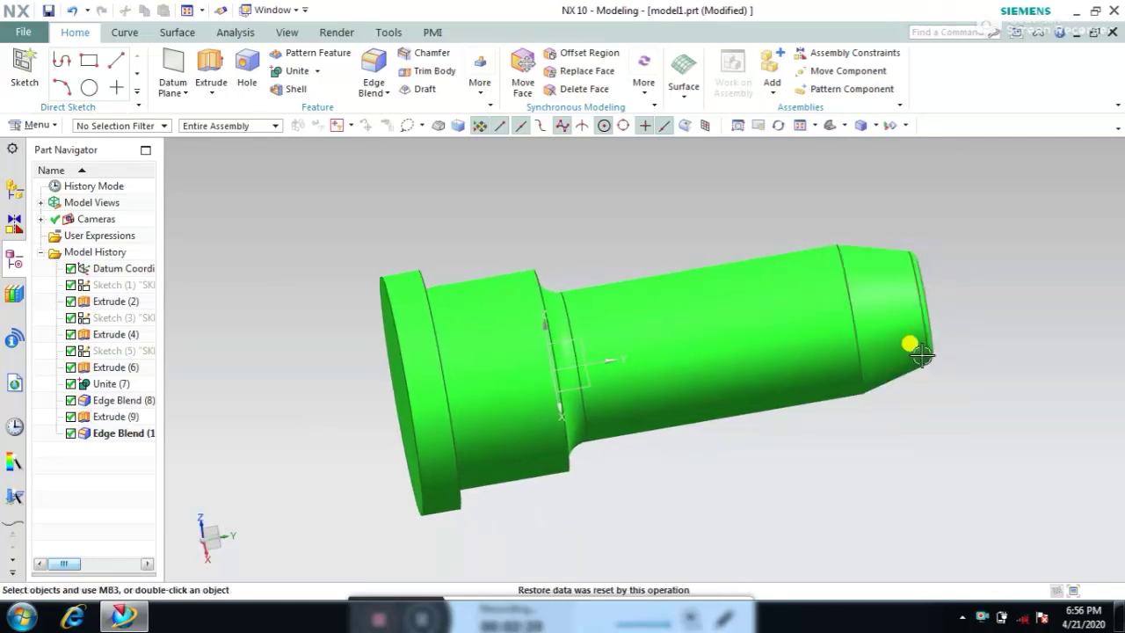
pyautogui.moveTo(1065, 374); pyautogui.dragTo(1037, 421, button='middle')
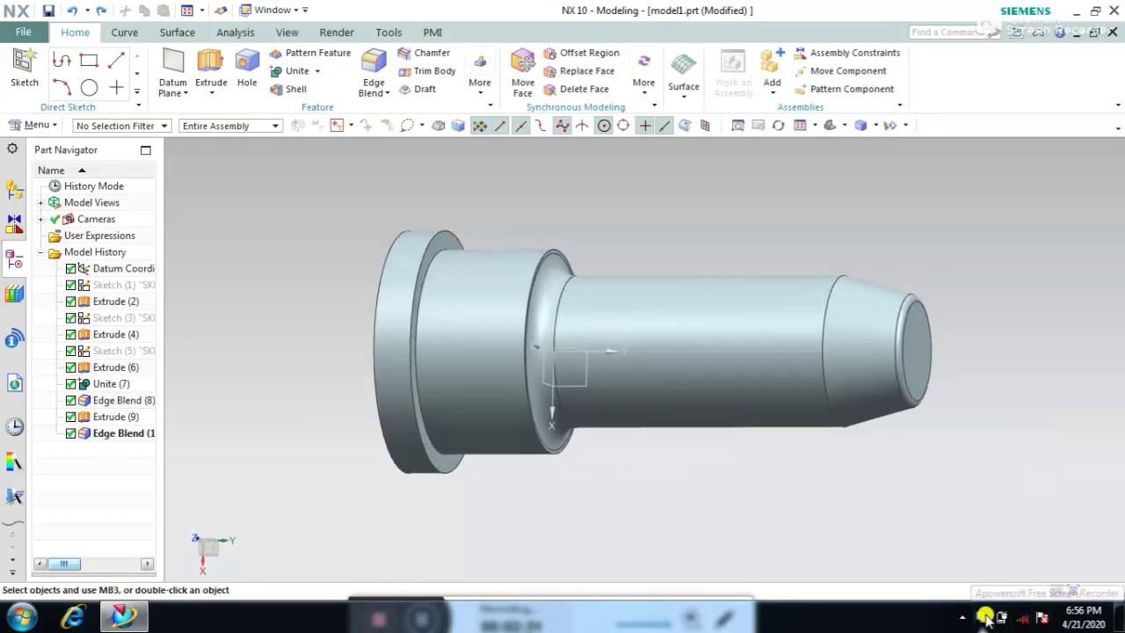
pyautogui.rightClick(984, 618)
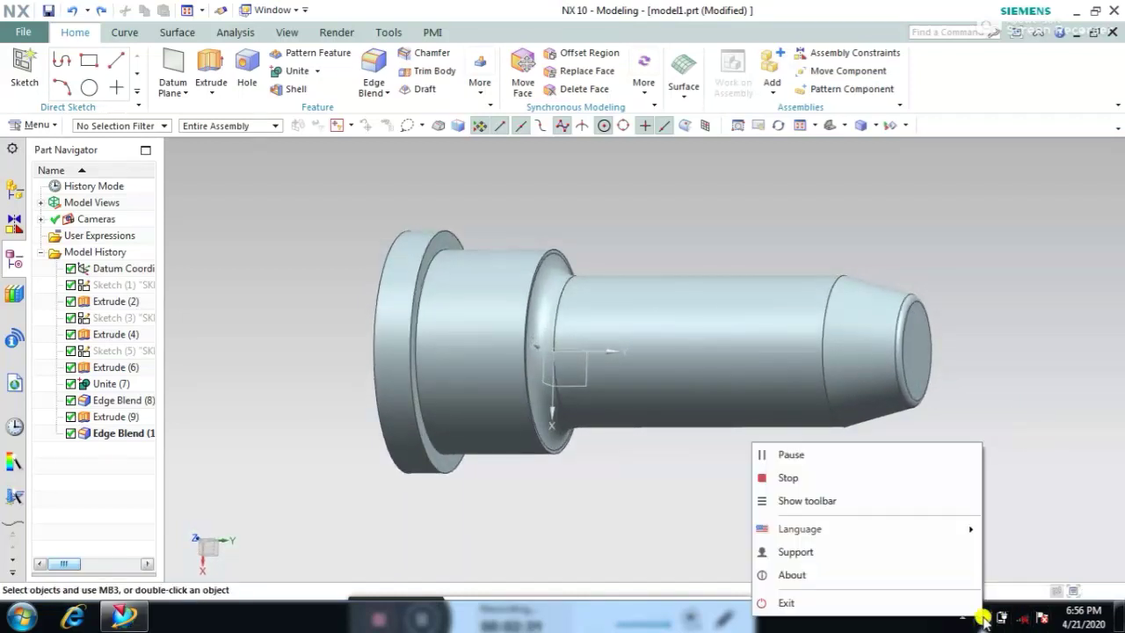
pyautogui.click(811, 477)
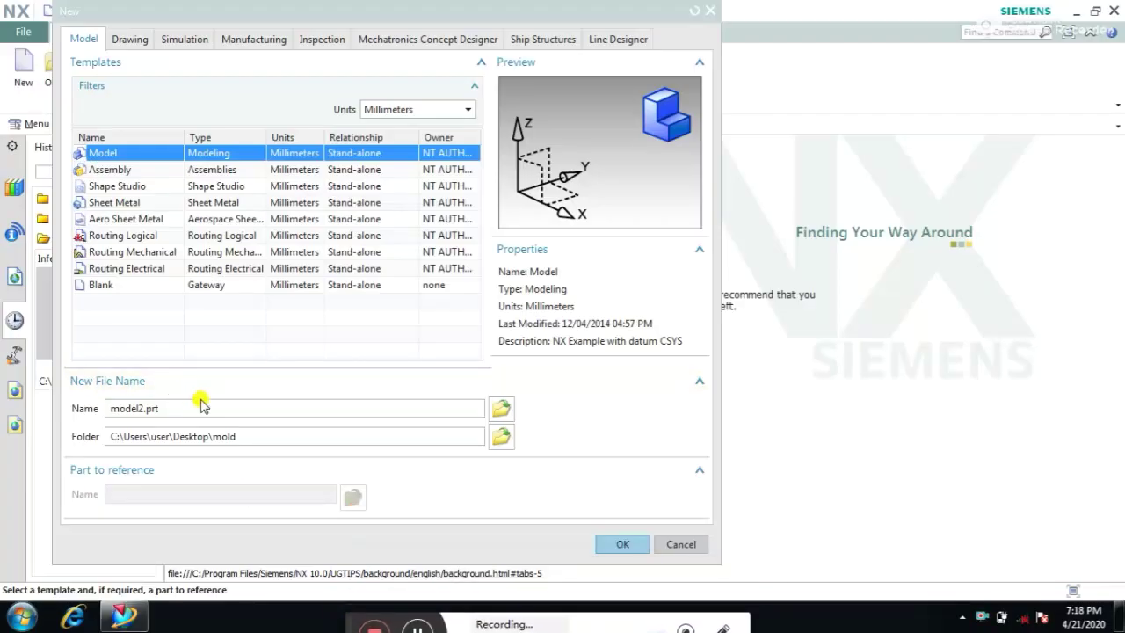
# Step: Create a new millimetre Model part named "guide bush" in the mold folder and start a sketch on the YZ plane
pyautogui.click(33, 417)
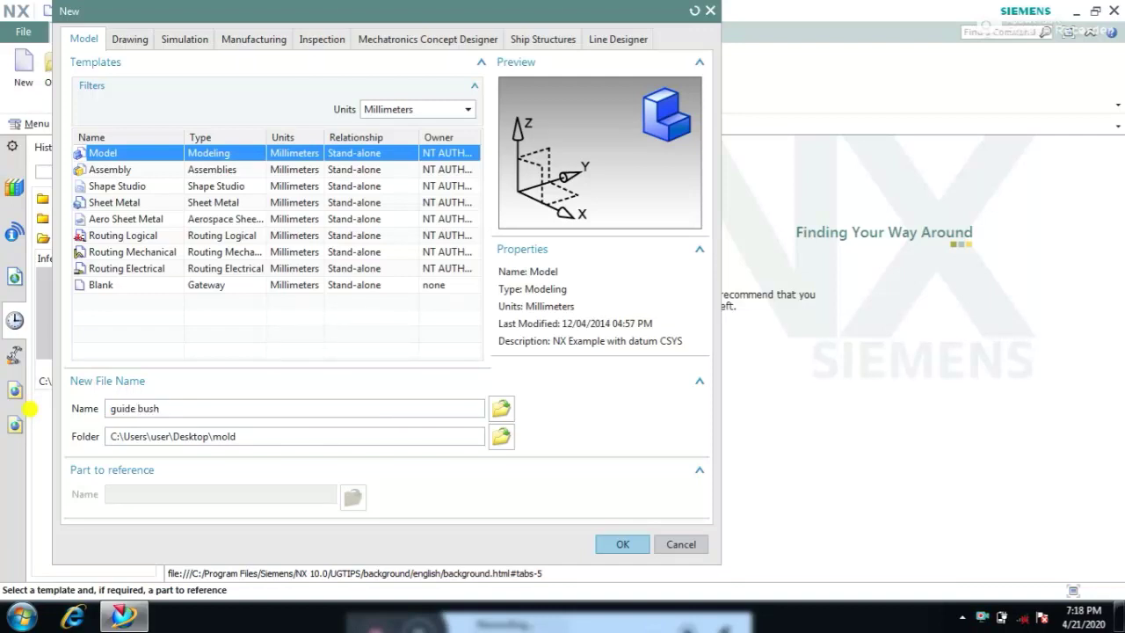
pyautogui.click(624, 544)
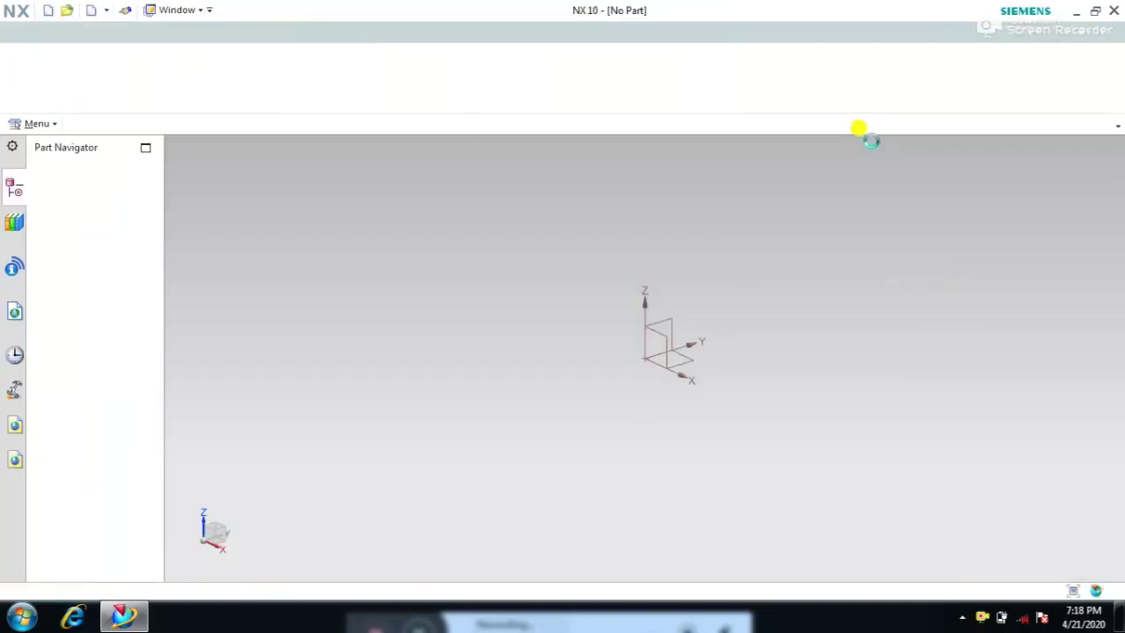
pyautogui.click(24, 71)
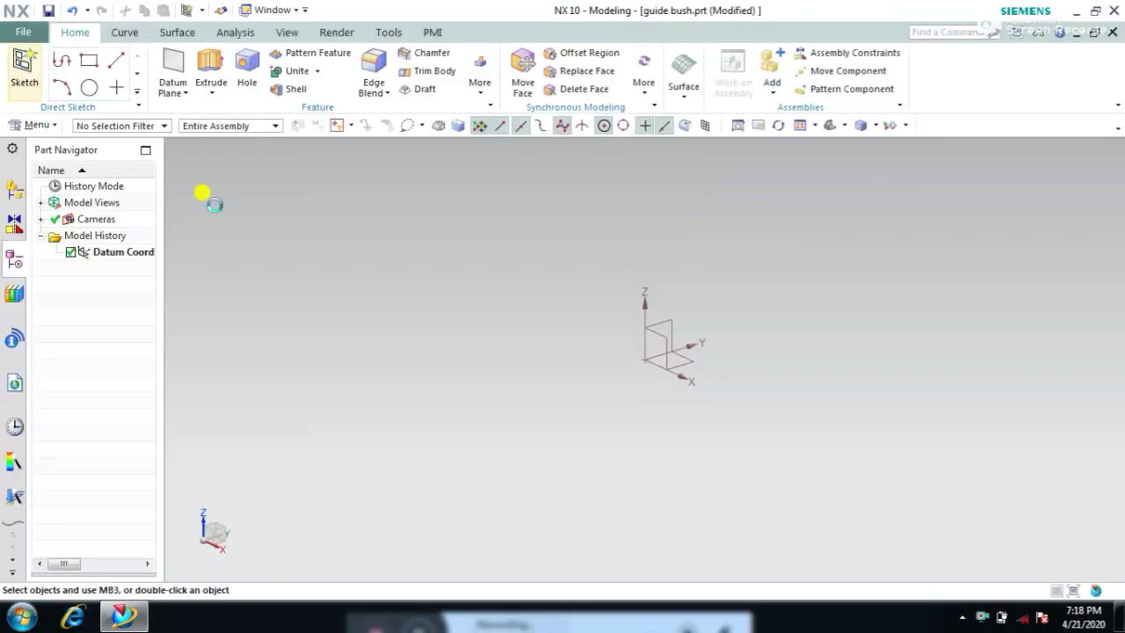
pyautogui.click(674, 321)
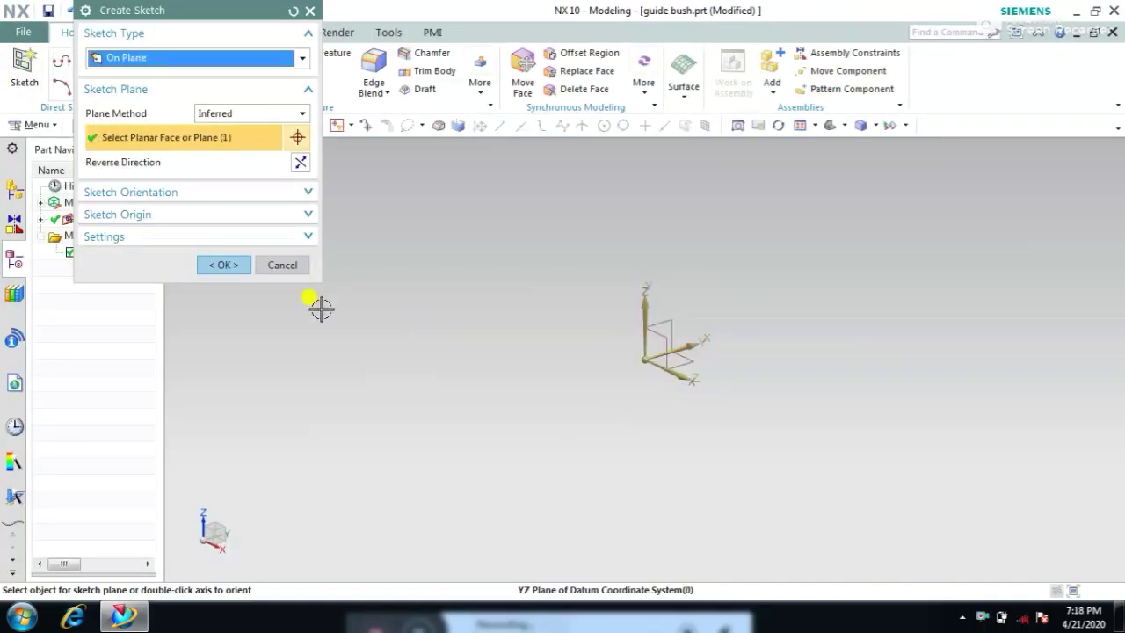
pyautogui.click(227, 266)
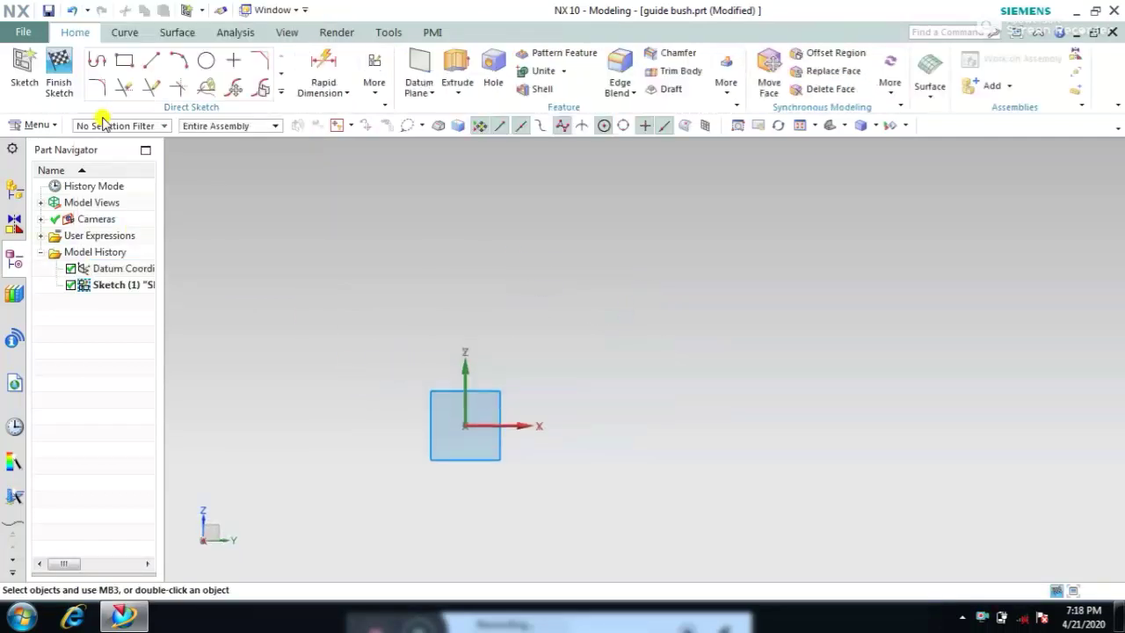
# Step: Sketch a horizontal line about 72 mm long from the origin along the sketch X axis
pyautogui.click(95, 60)
pyautogui.click(464, 425)
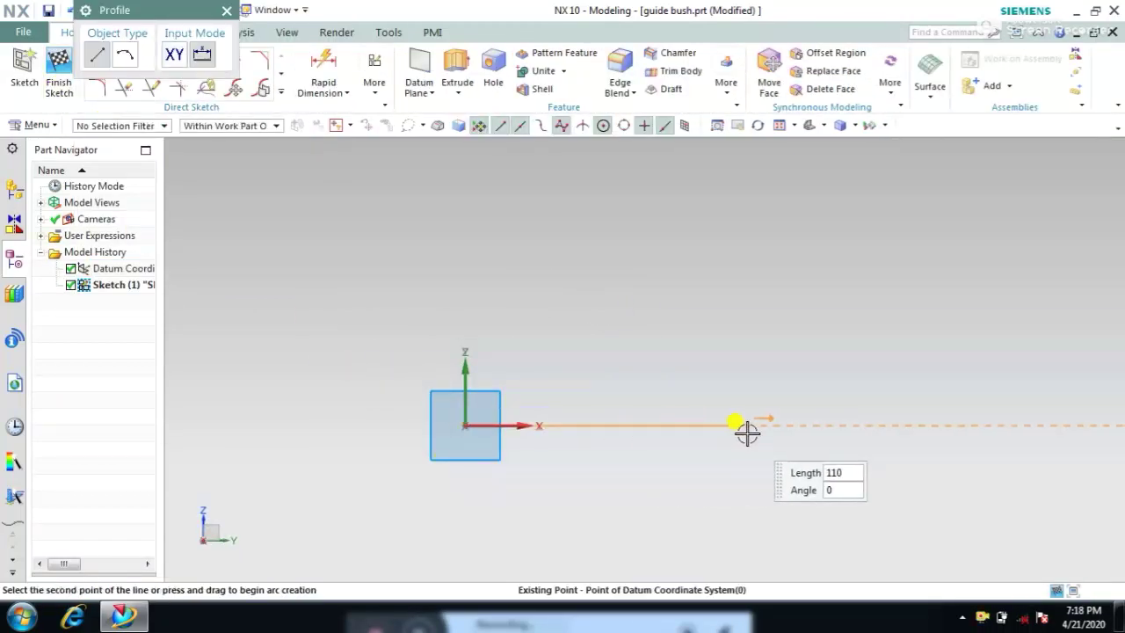
pyautogui.click(649, 425)
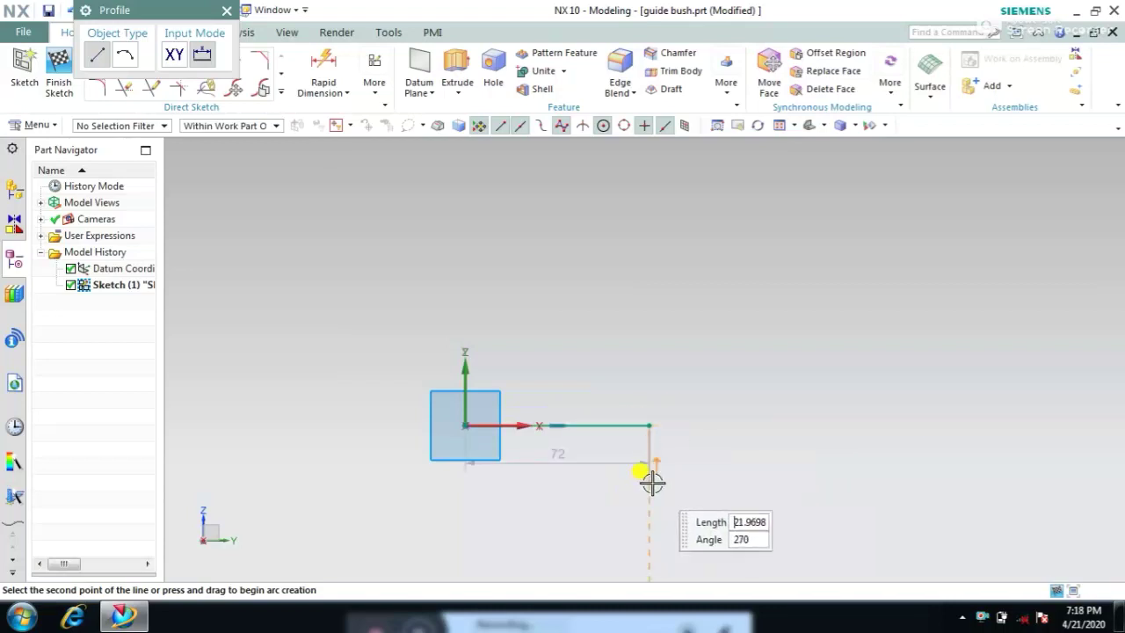
pyautogui.press('Escape')
pyautogui.press('Escape')
# Step: Draw a 10 mm vertical line upward from the origin
pyautogui.press('z')
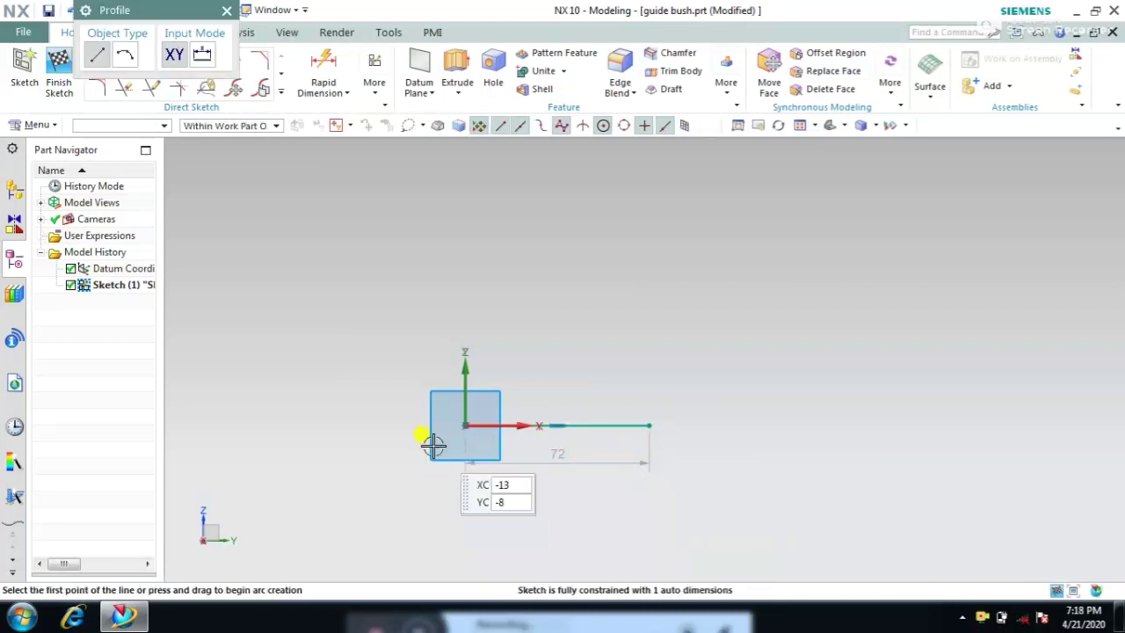
pyautogui.click(465, 425)
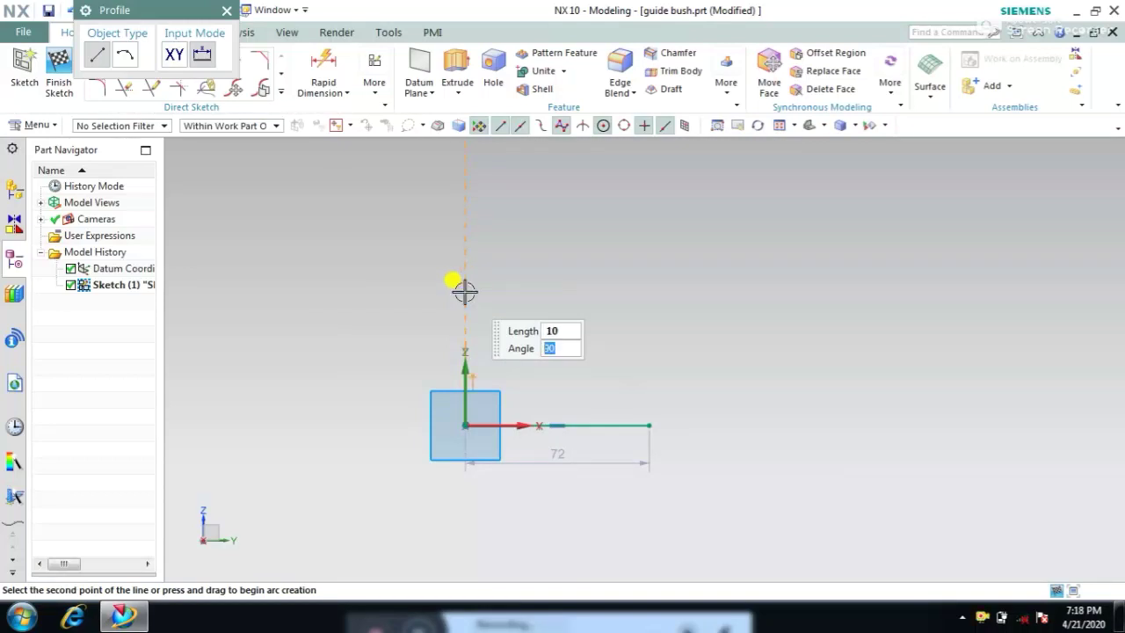
pyautogui.press('Escape')
pyautogui.scroll(5, 413, 362)
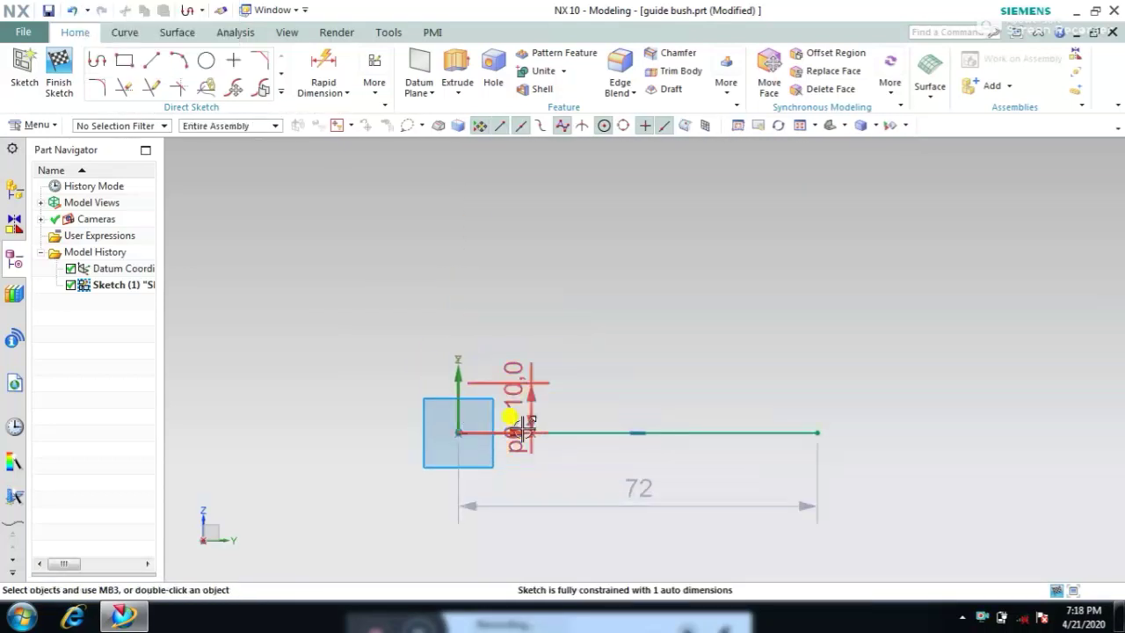
# Step: Convert the vertical 10 mm line and the long horizontal line to reference lines
pyautogui.click(355, 327)
pyautogui.click(551, 433)
pyautogui.rightClick(551, 432)
pyautogui.click(660, 195)
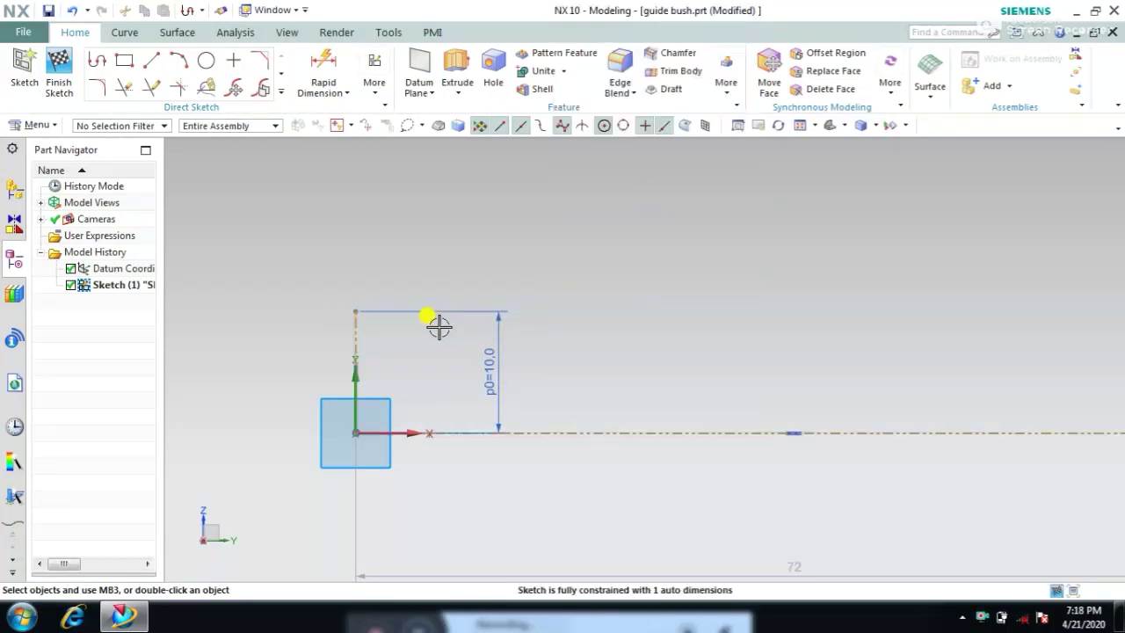
# Step: Draw a 40 mm horizontal profile line from the upper end of the vertical reference line
pyautogui.press('z')
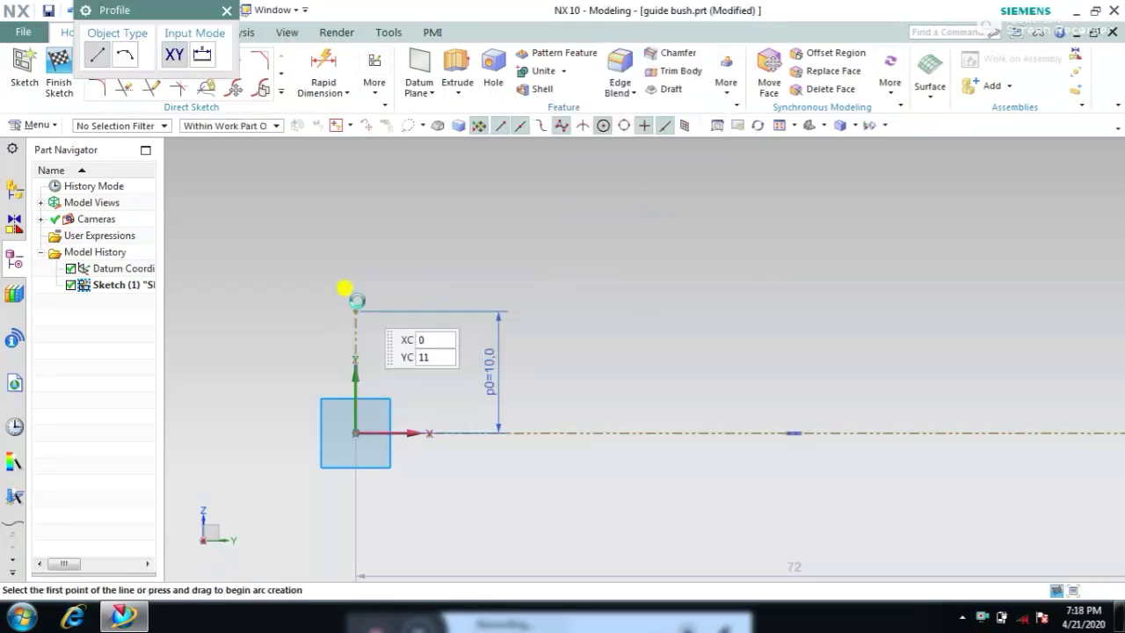
pyautogui.click(355, 311)
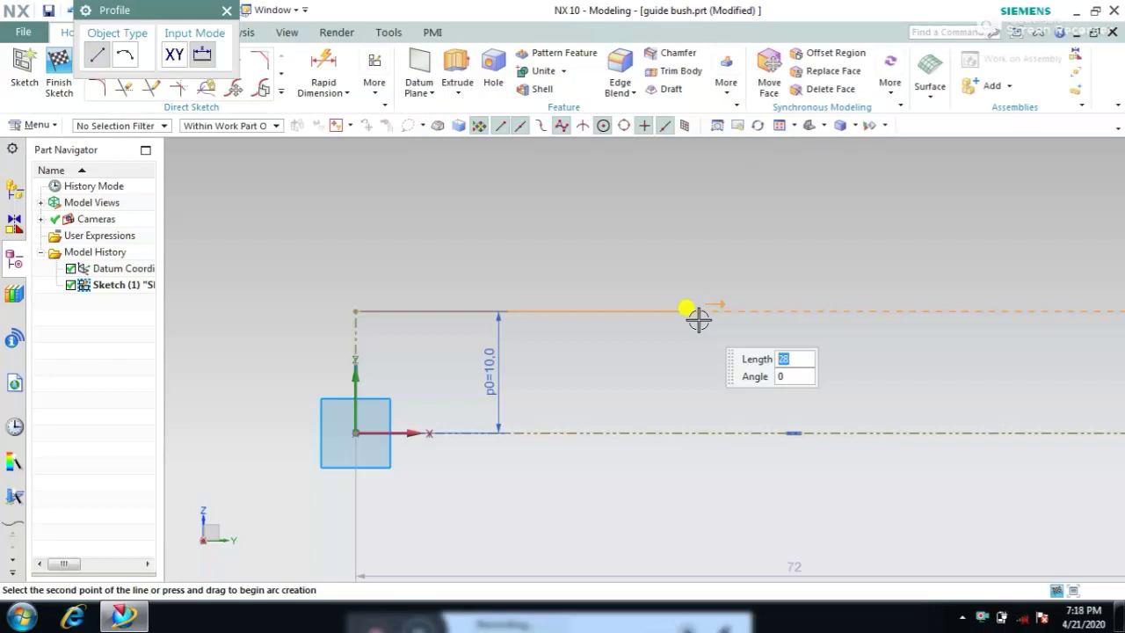
pyautogui.write('40')
pyautogui.press('Tab')
pyautogui.press('Return')
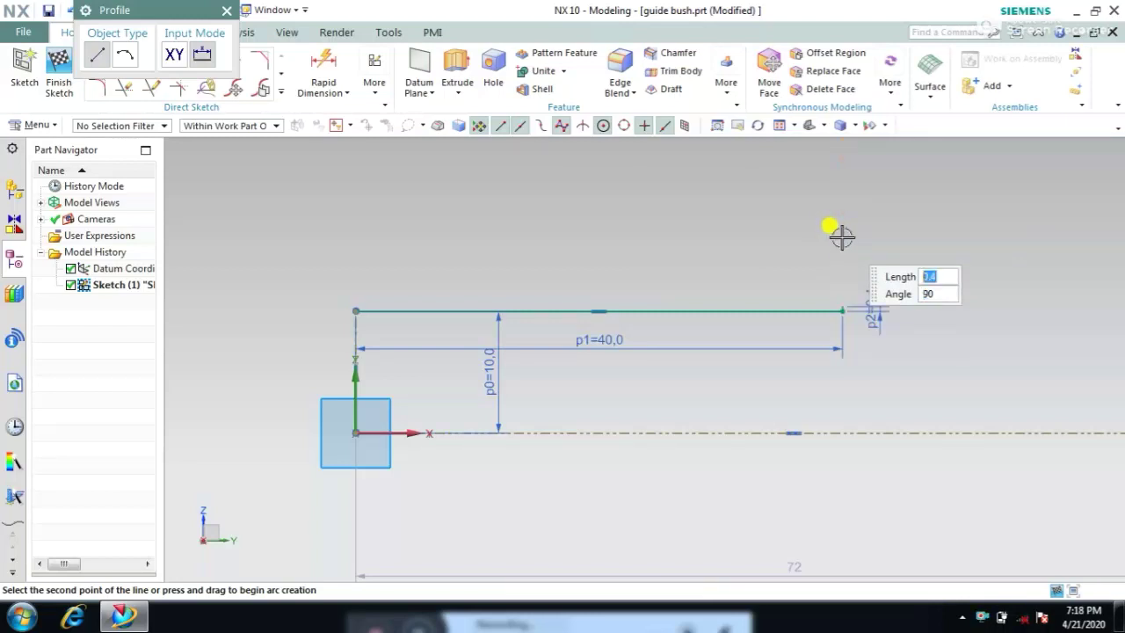
# Step: Continue the profile with a 0.4 mm vertical step upward and a 15 mm horizontal line
pyautogui.press('Return')
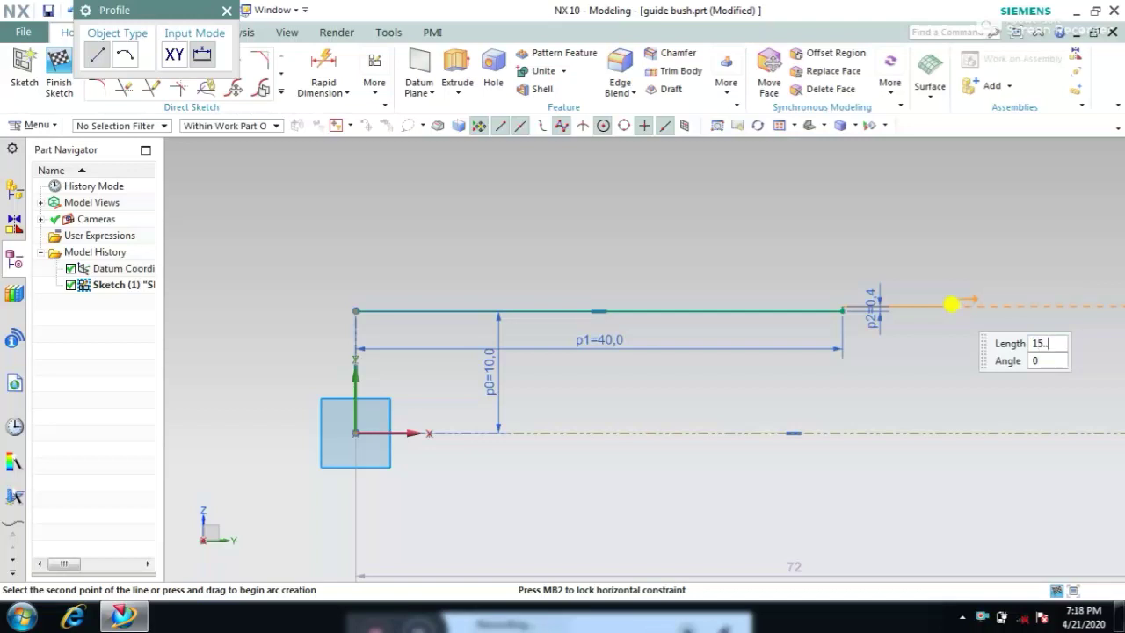
pyautogui.press('Return')
pyautogui.scroll(-2, 941, 300)
pyautogui.keyDown('shift'); pyautogui.moveTo(941, 300); pyautogui.dragTo(746, 322, button='middle'); pyautogui.keyUp('shift')
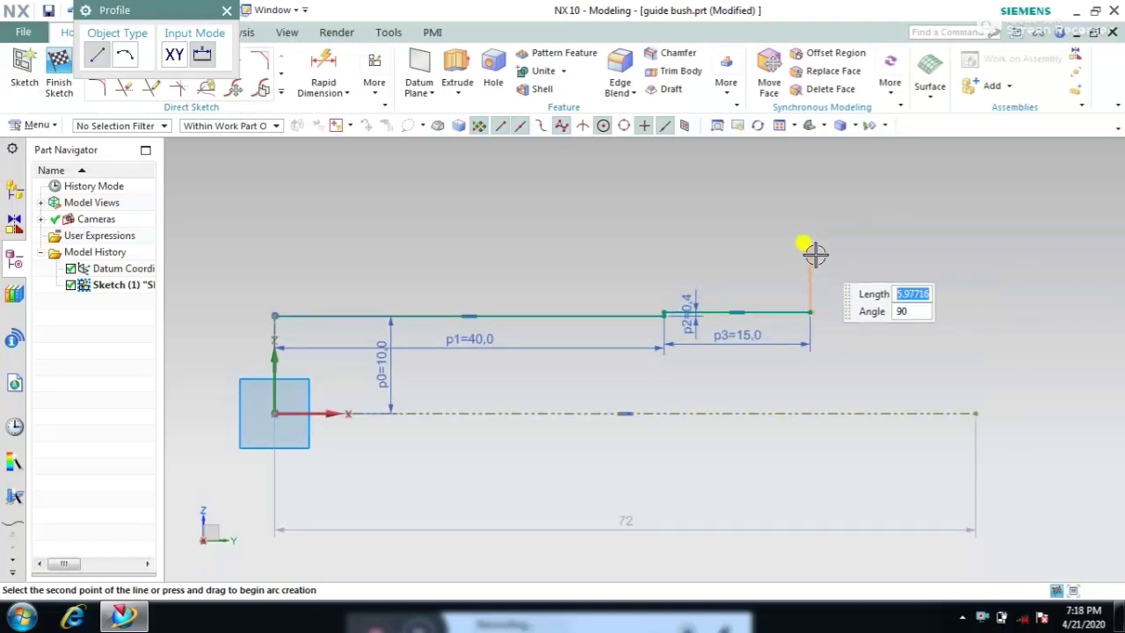
# Step: Add a vertical line about 4 mm long upward from the end of the 15 mm line and end the profile
pyautogui.scroll(2, 811, 289)
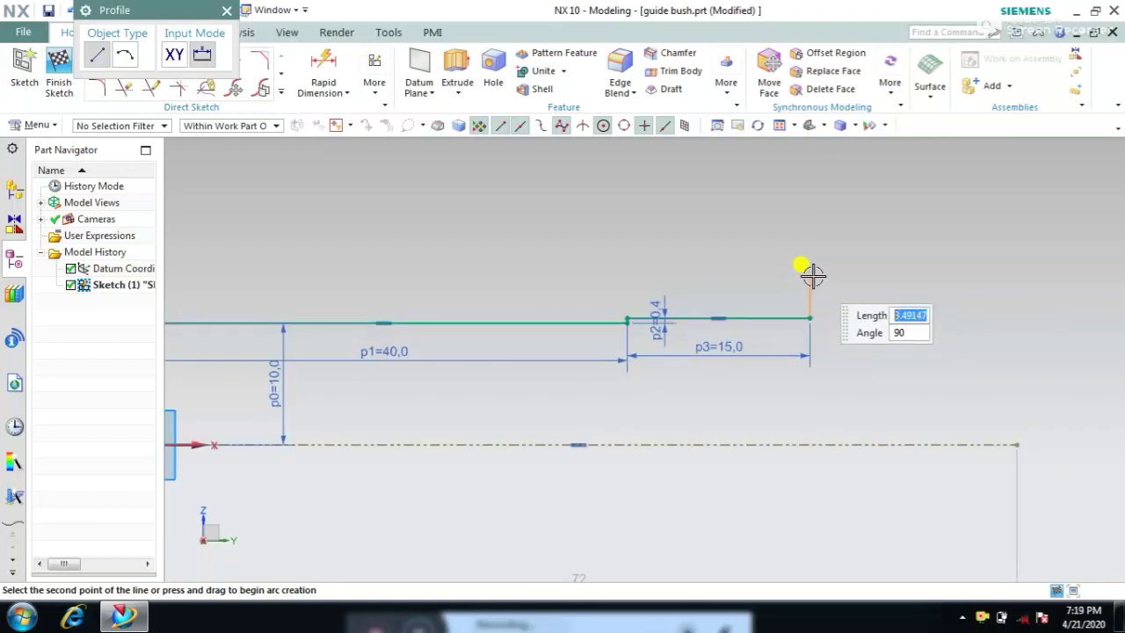
pyautogui.click(812, 268)
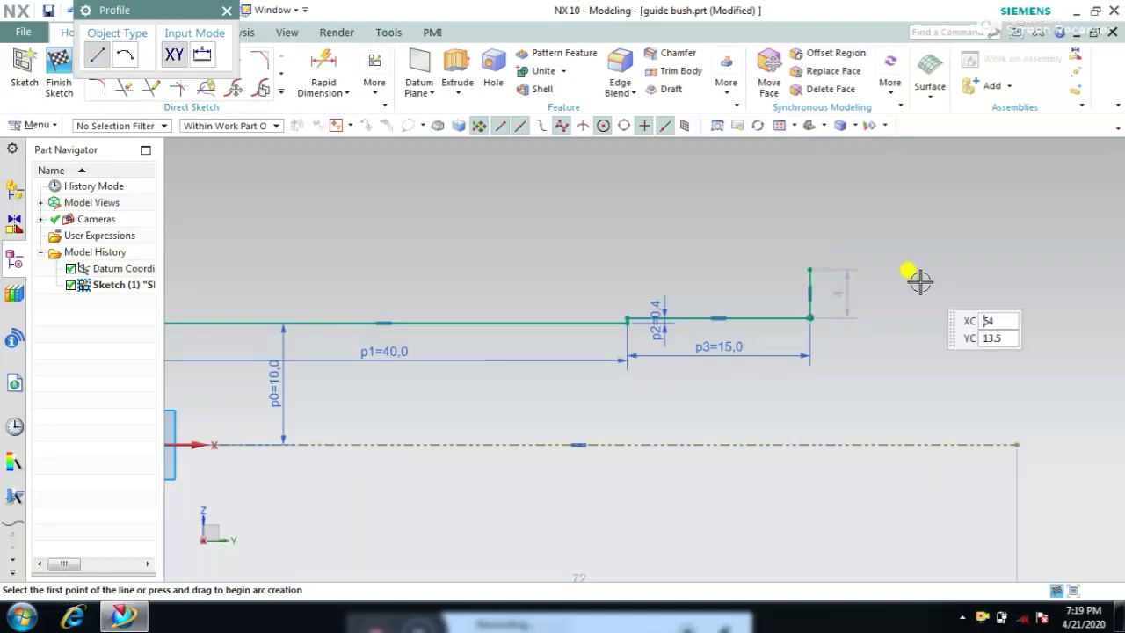
pyautogui.press('Escape')
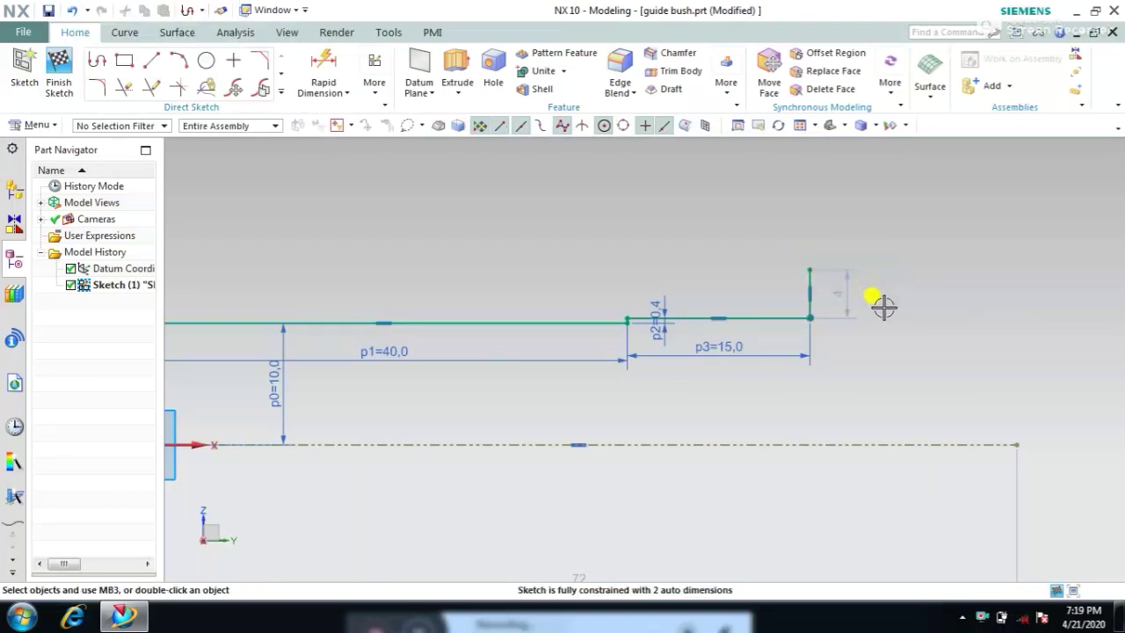
# Step: Dimension the upper end of the short vertical line 15 mm from the horizontal reference line
pyautogui.press('d')
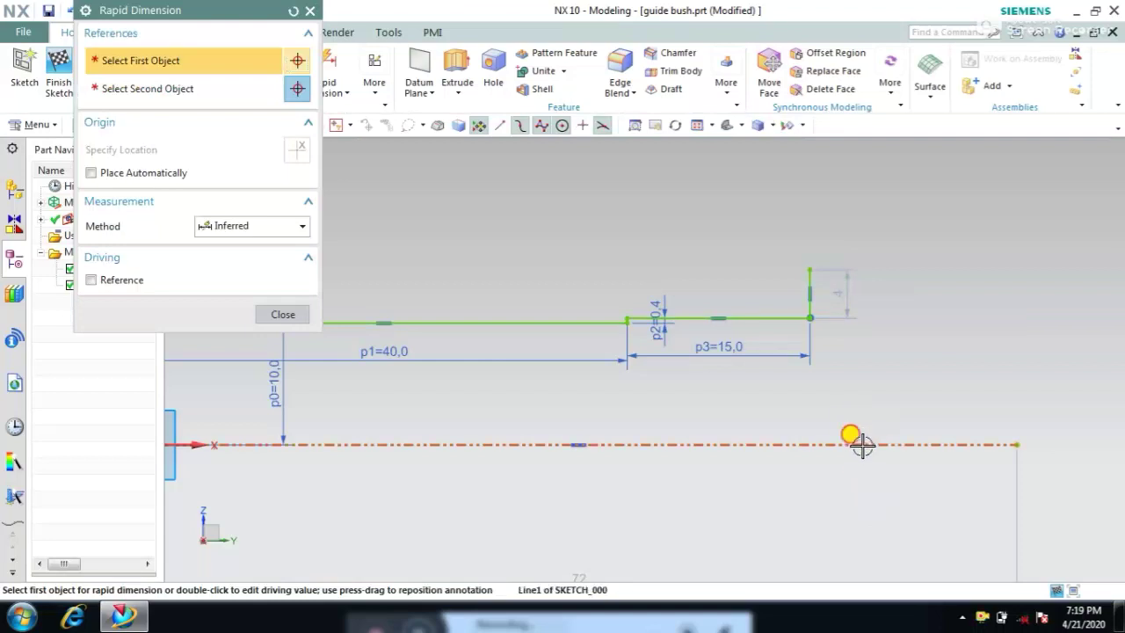
pyautogui.click(862, 444)
pyautogui.click(812, 274)
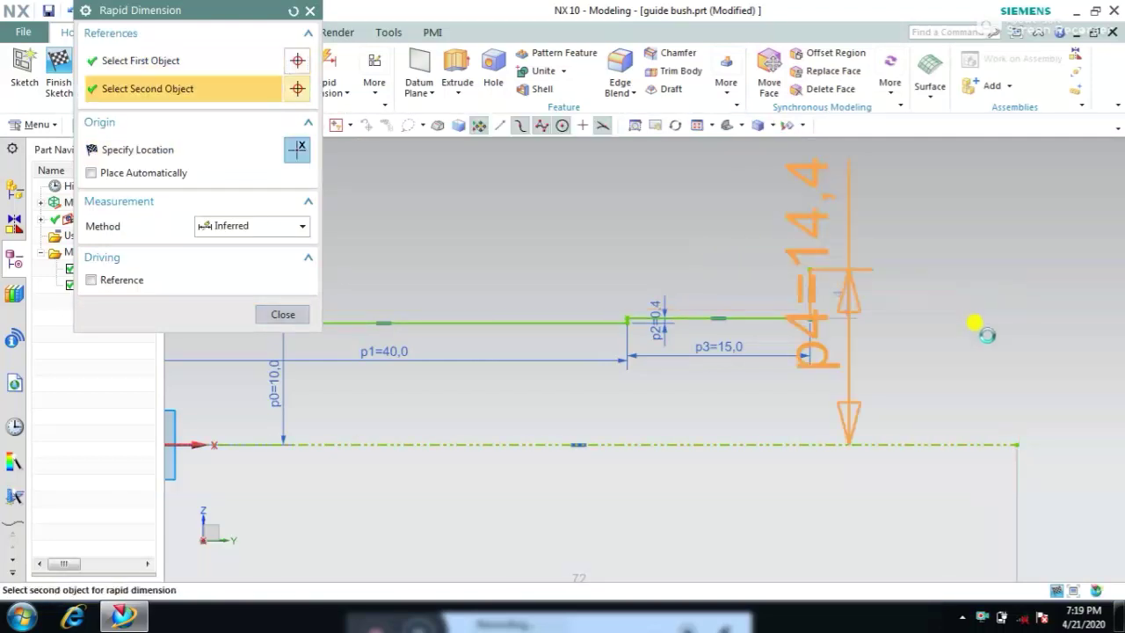
pyautogui.click(1037, 371)
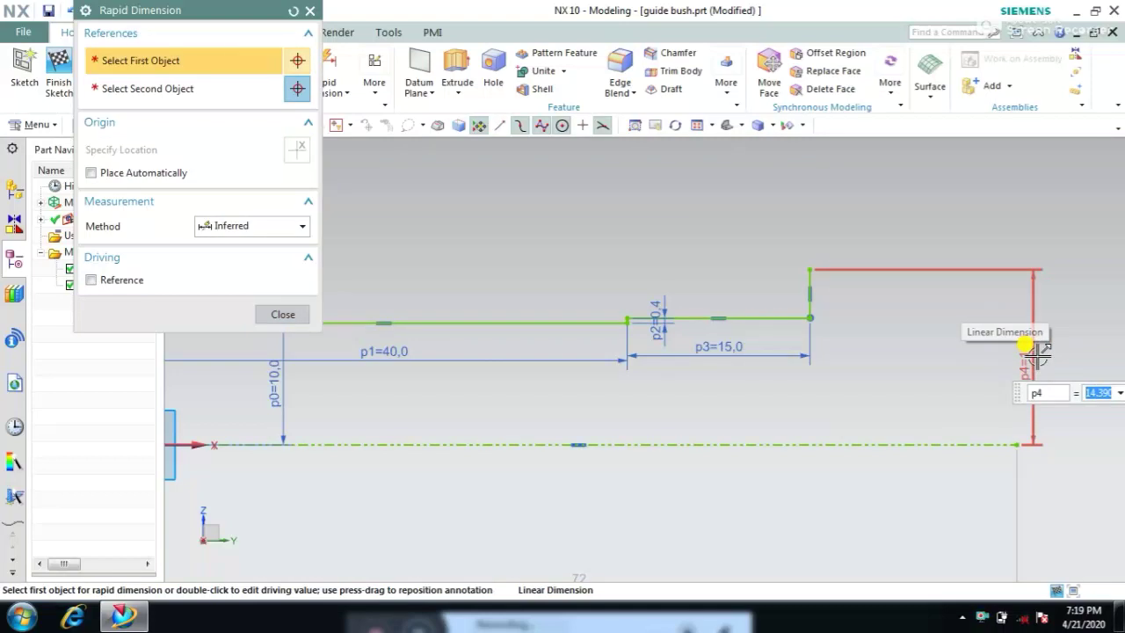
pyautogui.write('15')
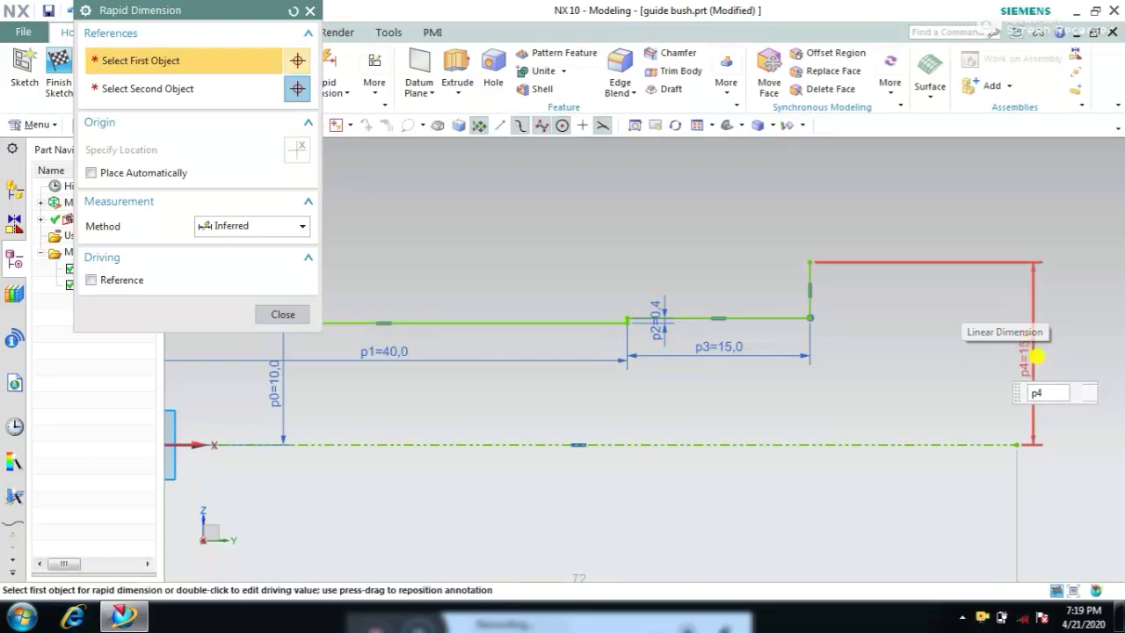
pyautogui.press('Return')
pyautogui.click(279, 315)
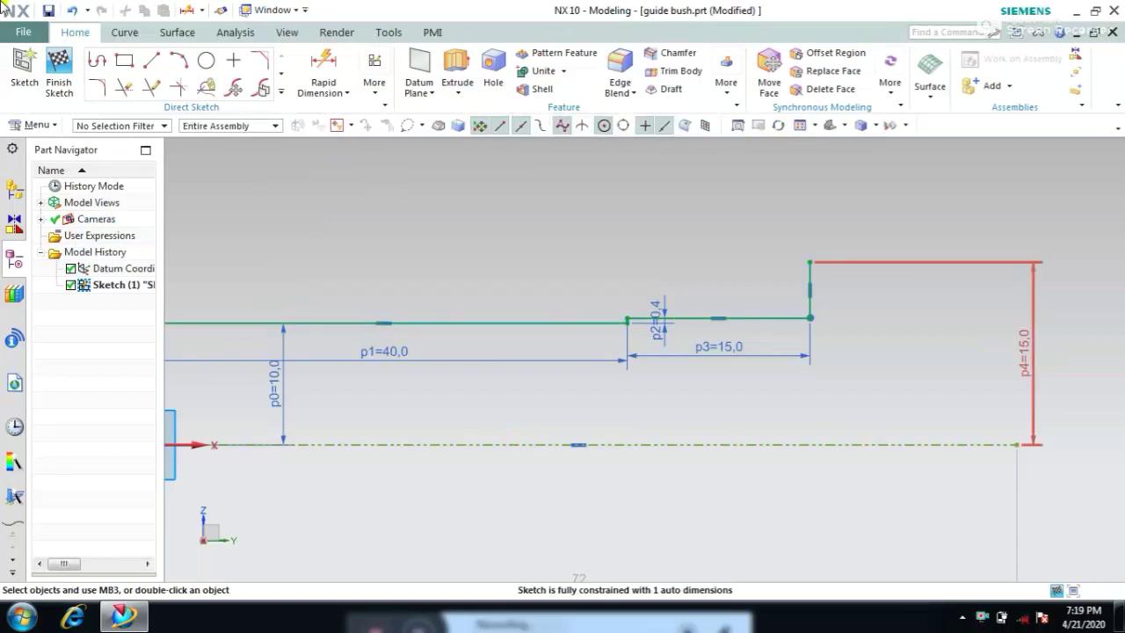
# Step: Continue the profile from that upper end with a 5 mm horizontal line toward the origin and a 2.5 mm vertical line downward
pyautogui.click(97, 62)
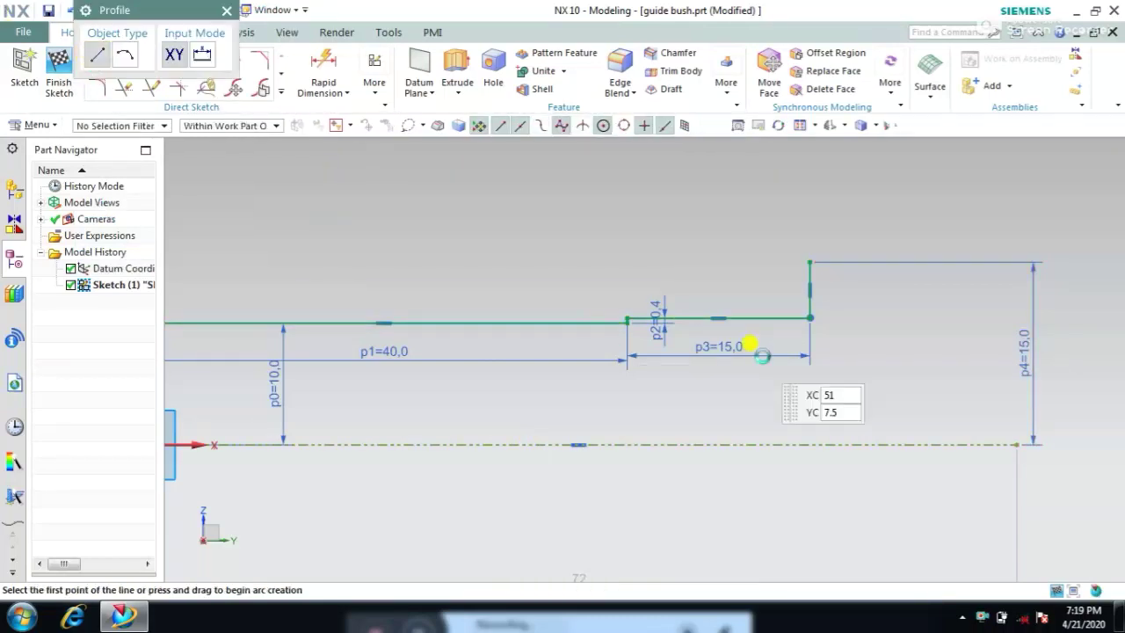
pyautogui.click(808, 262)
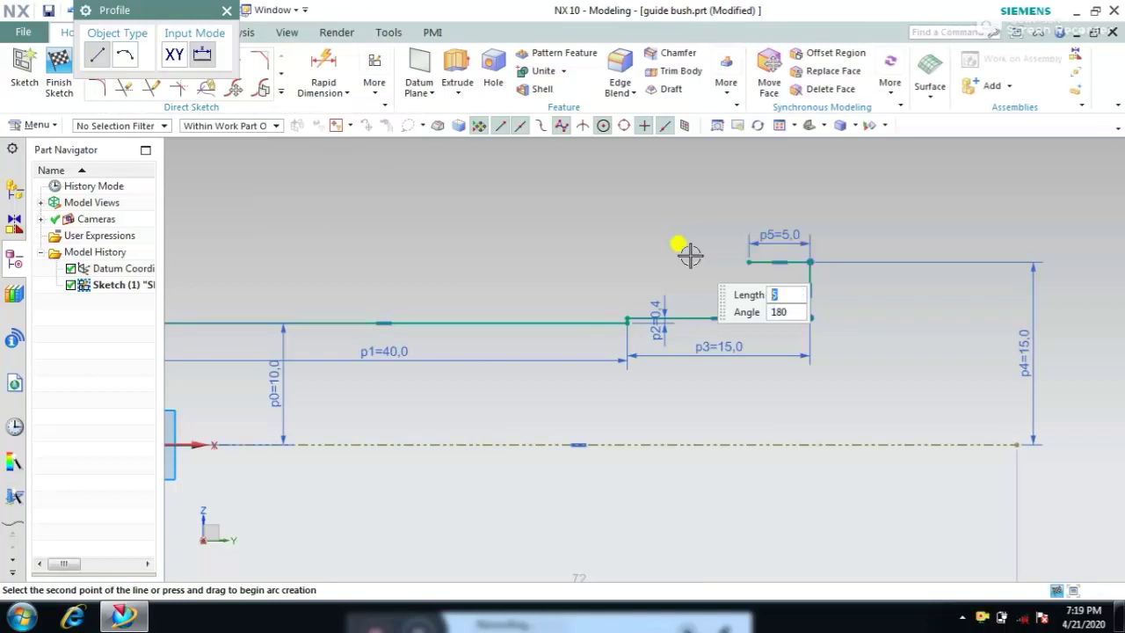
pyautogui.click(744, 259)
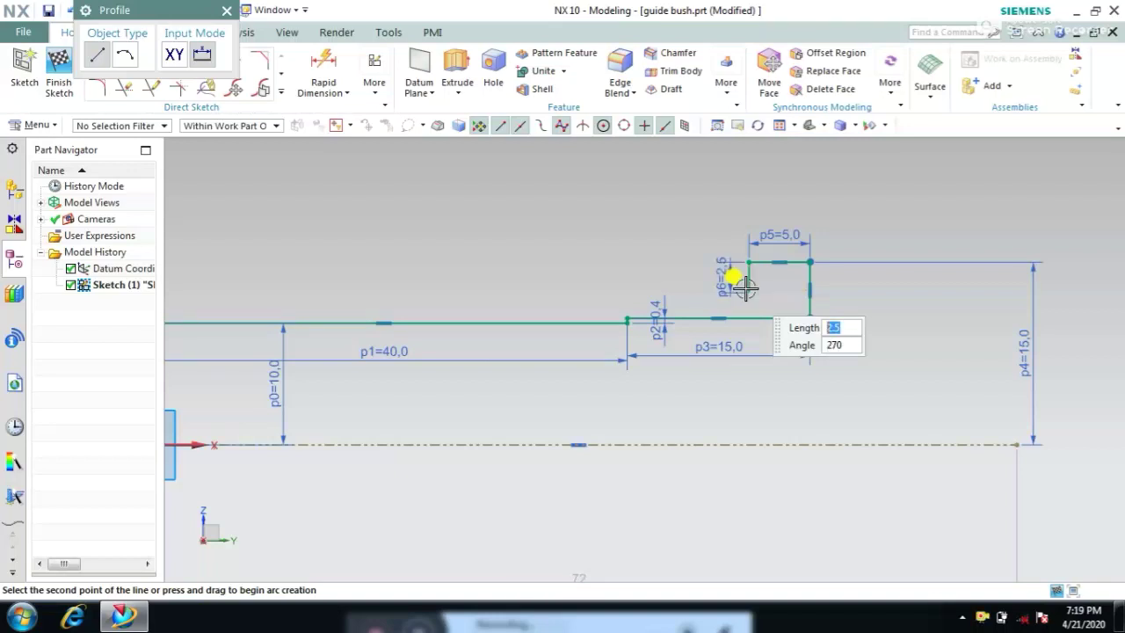
pyautogui.click(744, 286)
# Step: Draw a horizontal line about 58.5 mm long from the end of the 2.5 mm line past the vertical axis
pyautogui.scroll(-2, 466, 242)
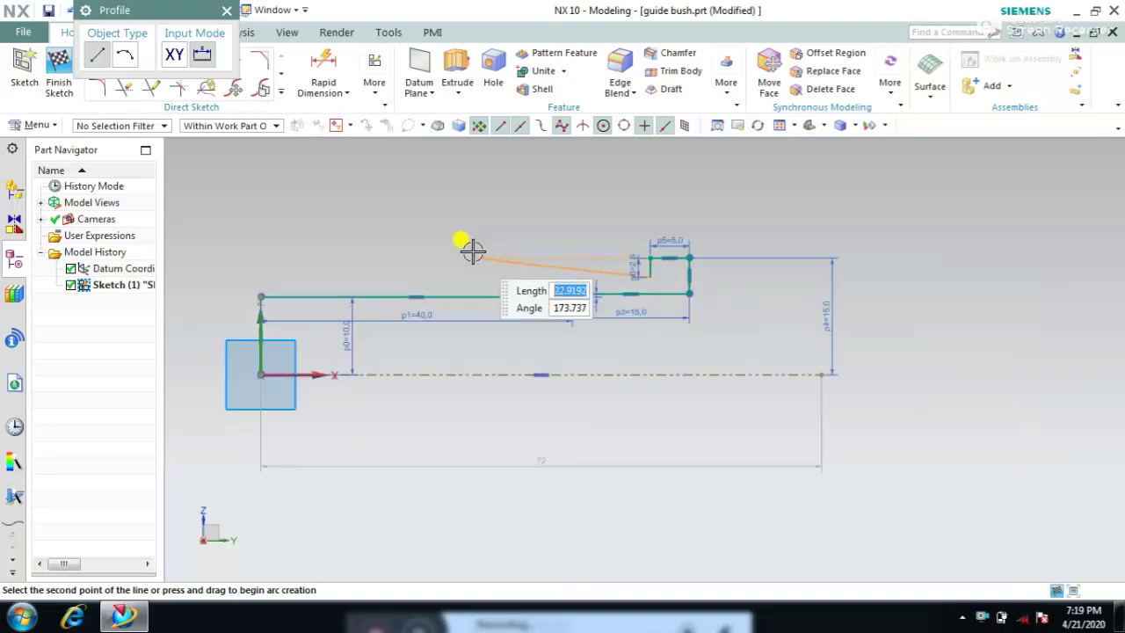
pyautogui.click(195, 276)
pyautogui.press('Escape')
# Step: Draw a vertical line upward from the start of the 40 mm line, crossing the long upper line
pyautogui.press('z')
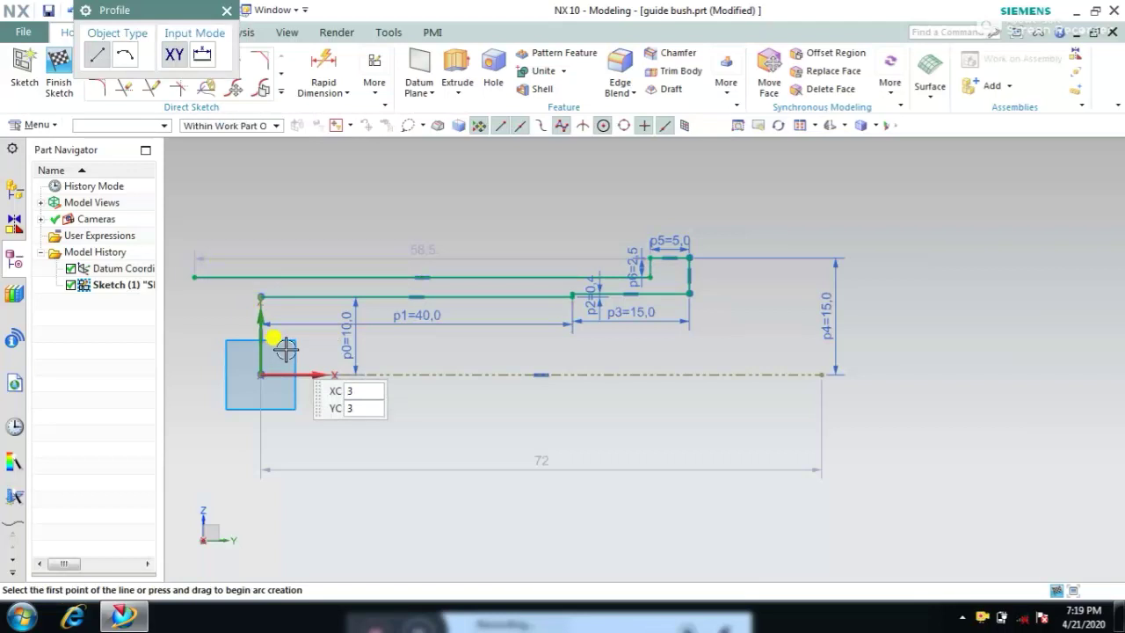
pyautogui.click(259, 297)
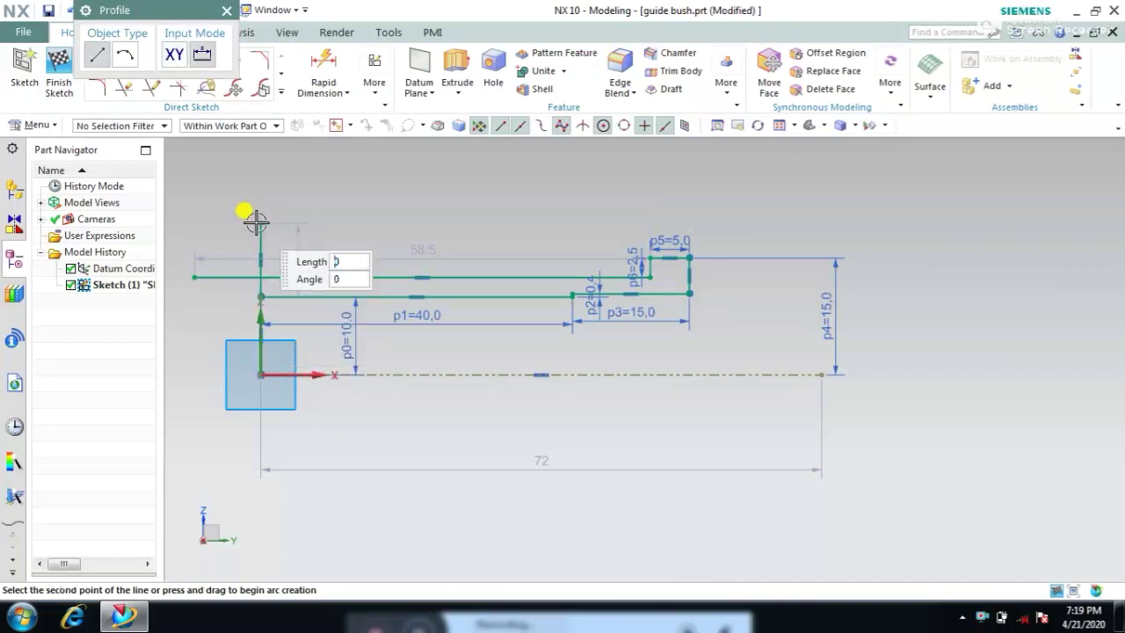
pyautogui.click(257, 223)
pyautogui.press('Escape')
# Step: Trim the overhanging ends of the long upper line and the vertical line to close the profile, and finish the sketch
pyautogui.press('t')
pyautogui.moveTo(239, 283); pyautogui.dragTo(231, 323)
pyautogui.moveTo(355, 351); pyautogui.dragTo(360, 350)
pyautogui.press('Escape')
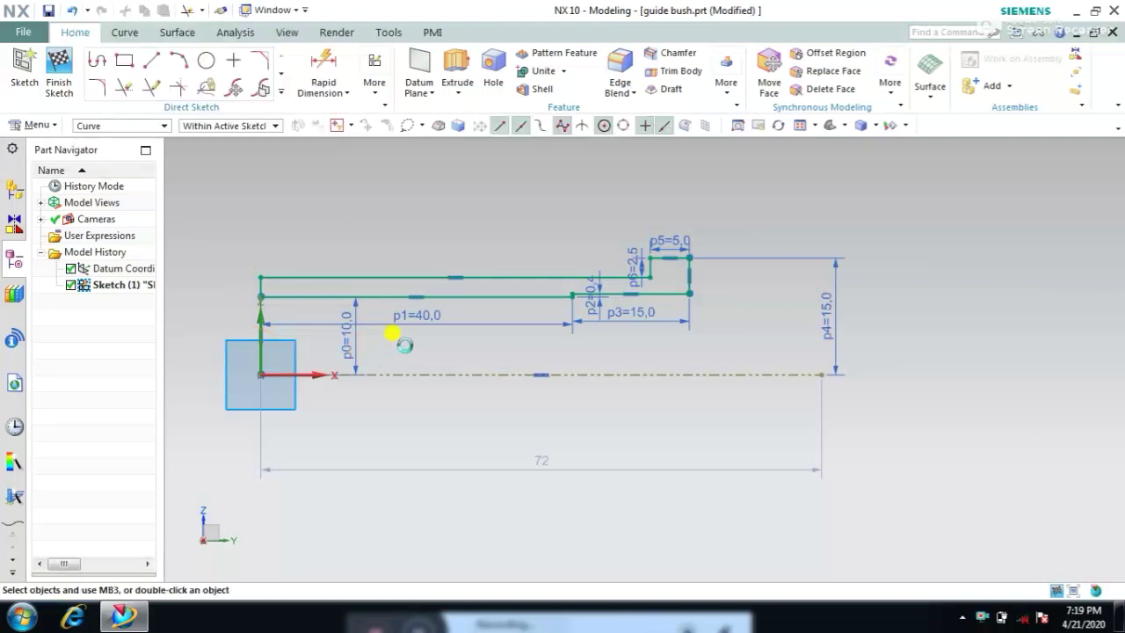
pyautogui.click(59, 75)
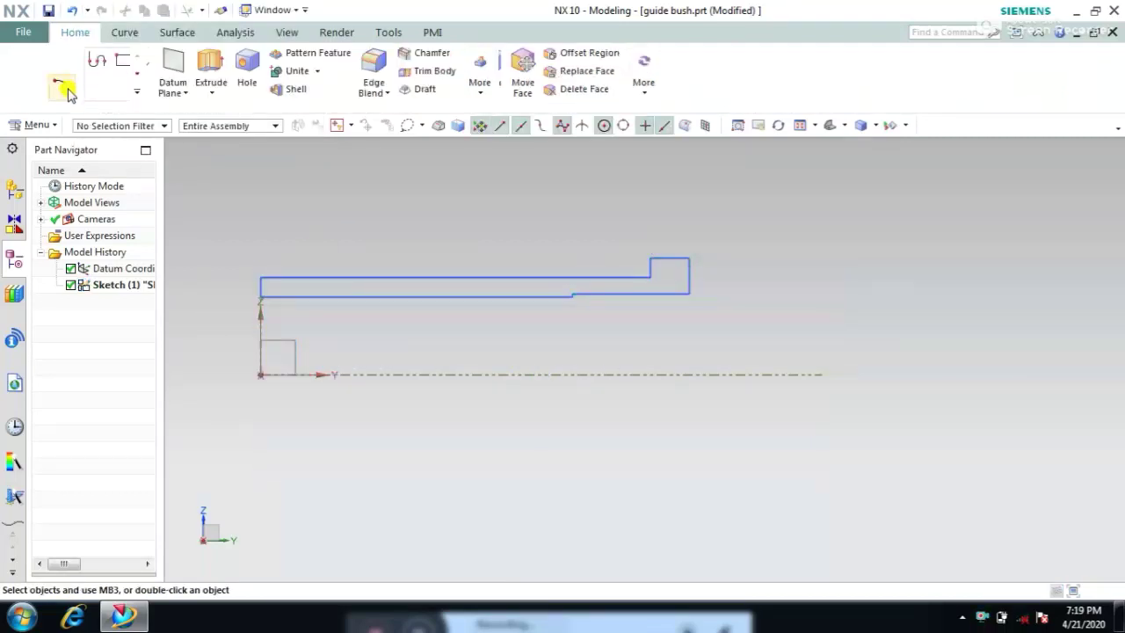
# Step: Revolve the closed profile 360 degrees about the horizontal reference line as a solid body
pyautogui.click(211, 66)
pyautogui.click(303, 15)
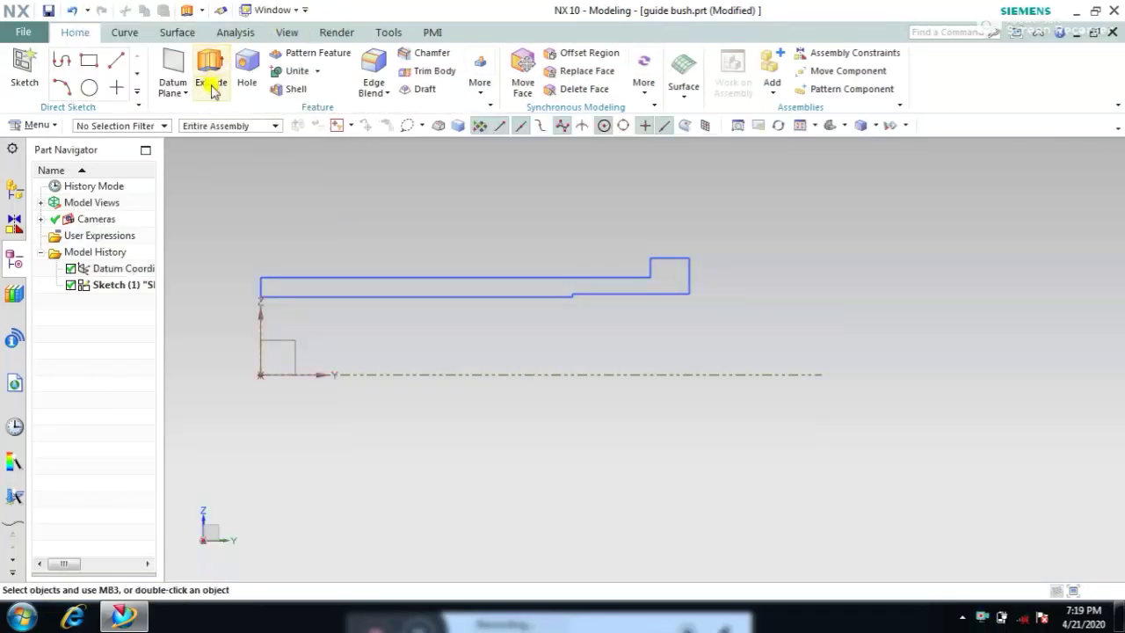
pyautogui.click(231, 131)
pyautogui.click(534, 278)
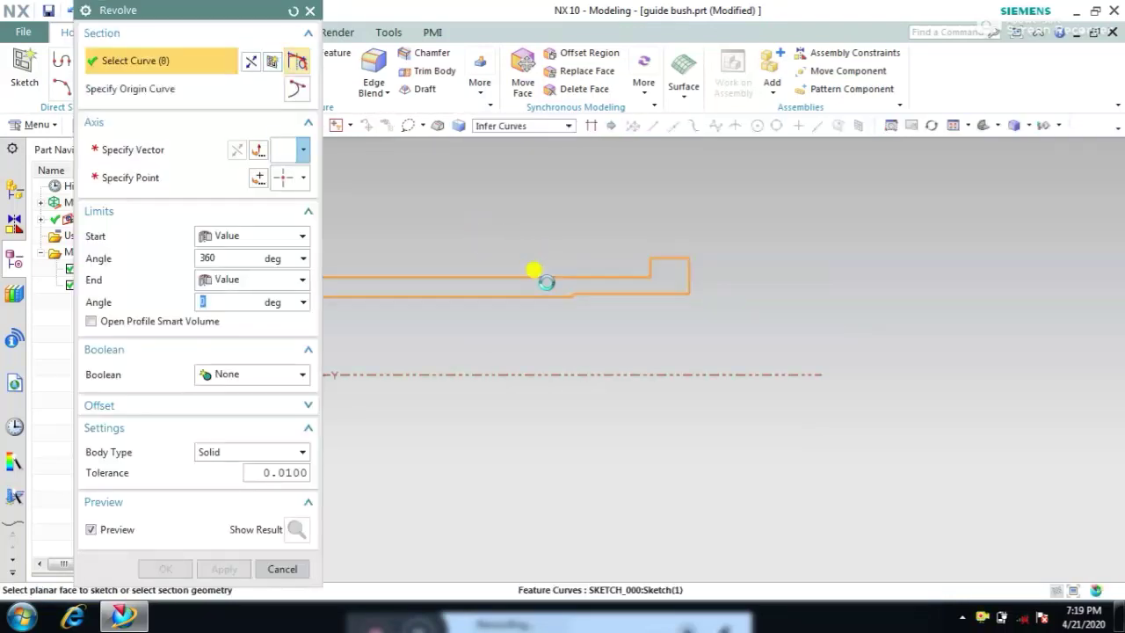
pyautogui.click(597, 375)
pyautogui.moveTo(533, 224); pyautogui.dragTo(761, 230, button='middle')
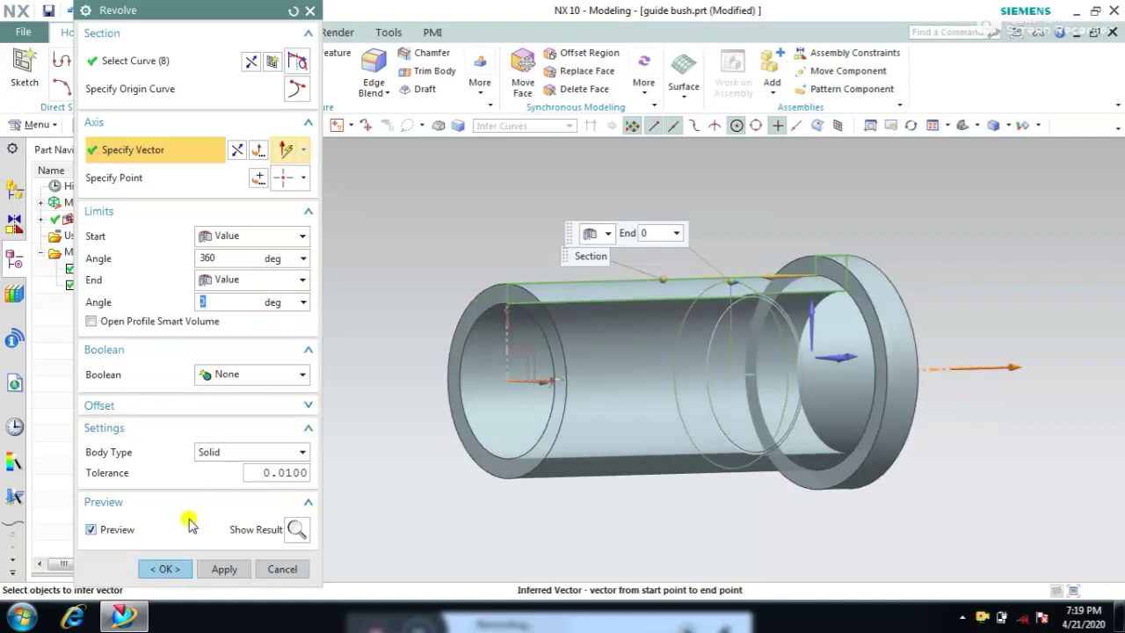
pyautogui.click(165, 567)
# Step: Hide the profile sketch
pyautogui.scroll(3, 351, 278)
pyautogui.scroll(-3, 351, 278)
pyautogui.click(518, 239)
pyautogui.click(508, 255)
# Step: Blend the inner bore edge at the bush's plain end with a 3 mm radius
pyautogui.moveTo(402, 344)
pyautogui.mouseDown(button='middle')
pyautogui.moveTo(439, 339)
pyautogui.moveTo(425, 198)
pyautogui.mouseUp(button='middle')
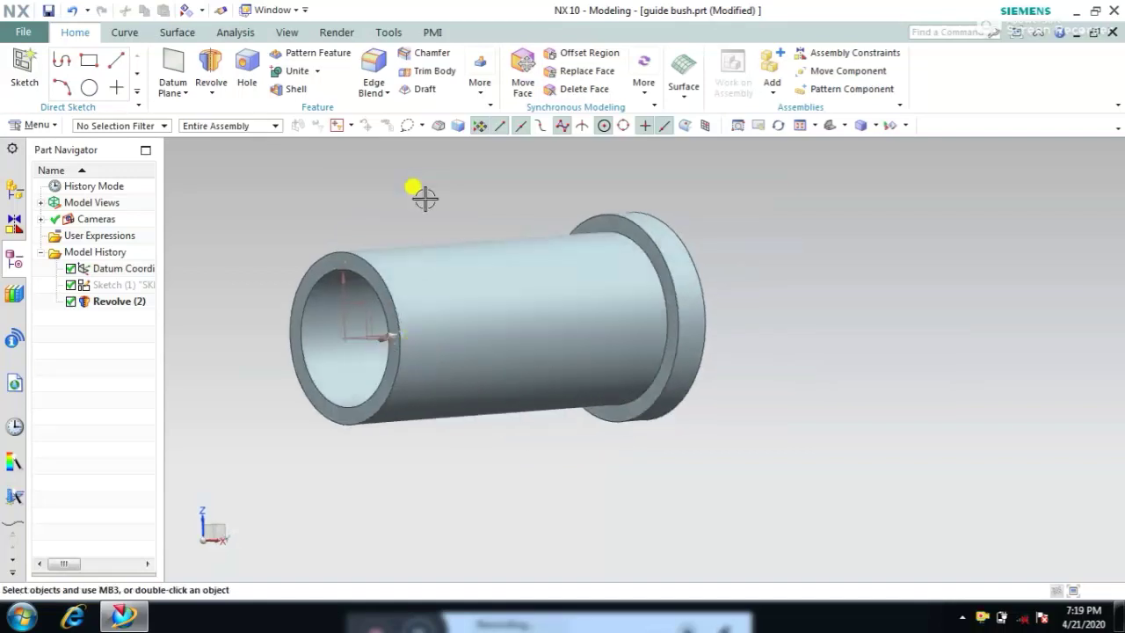
pyautogui.click(374, 83)
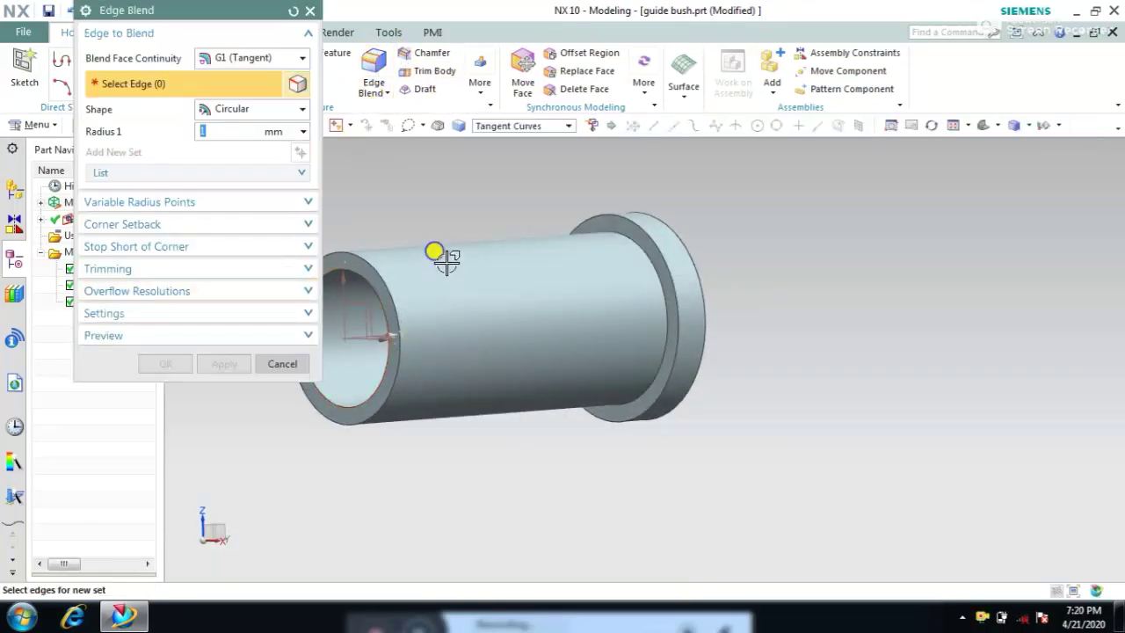
pyautogui.moveTo(446, 260); pyautogui.dragTo(454, 271, button='middle')
pyautogui.click(386, 283)
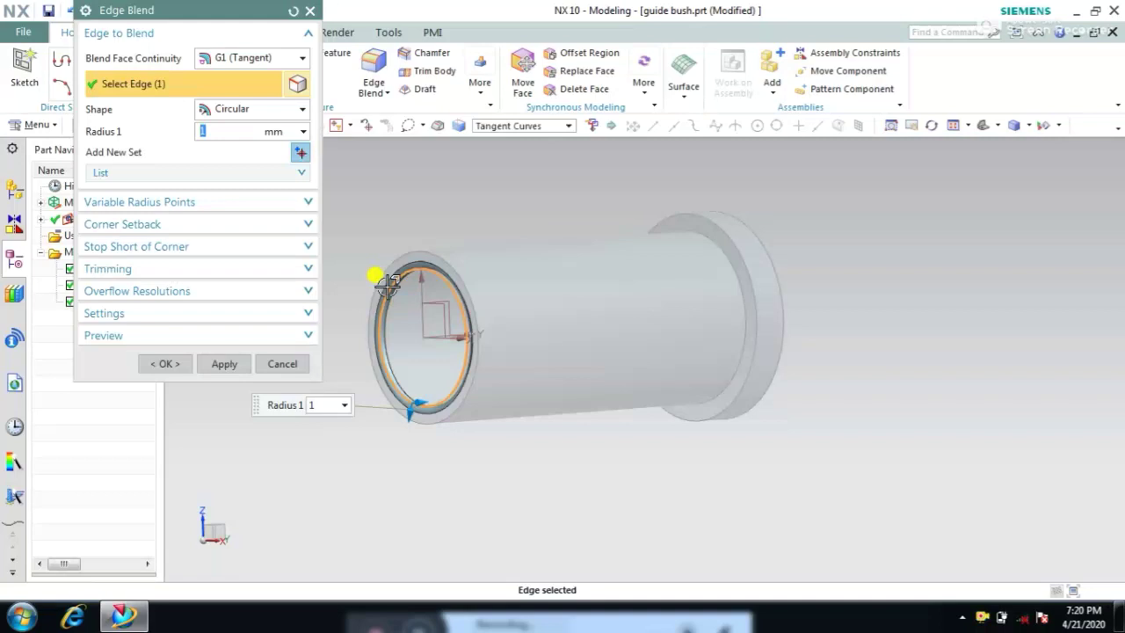
pyautogui.click(161, 363)
pyautogui.moveTo(321, 341)
pyautogui.mouseDown(button='middle')
pyautogui.moveTo(392, 259)
pyautogui.moveTo(395, 231)
pyautogui.moveTo(359, 272)
pyautogui.moveTo(356, 362)
pyautogui.moveTo(419, 328)
pyautogui.moveTo(497, 338)
pyautogui.moveTo(477, 322)
pyautogui.moveTo(317, 321)
pyautogui.mouseUp(button='middle')
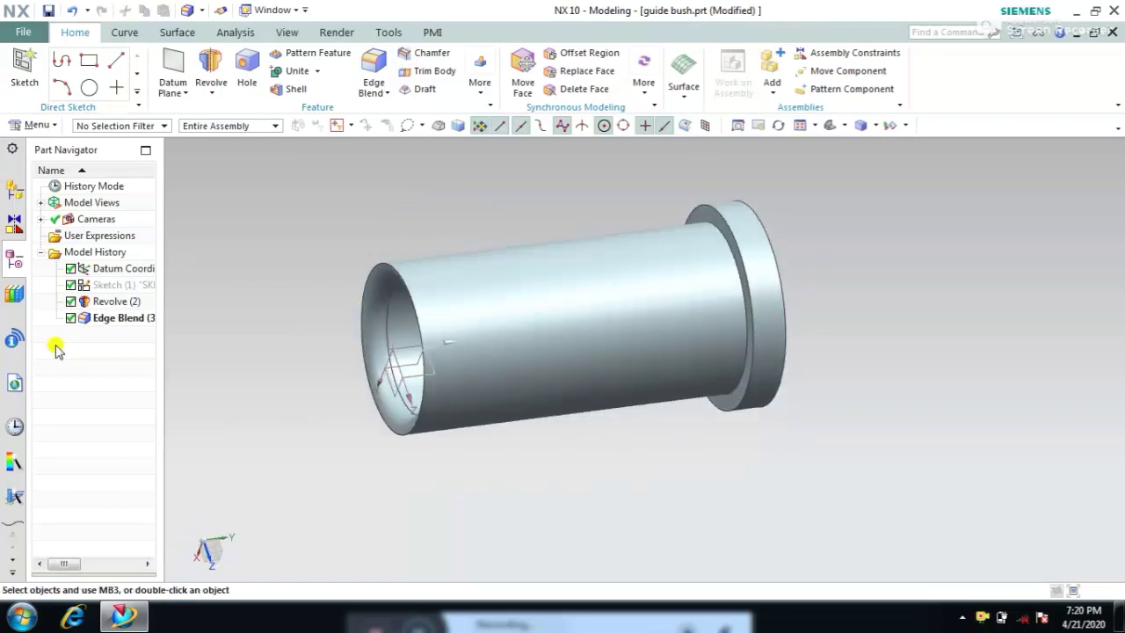
# Step: Set the radius of the bore's edge blend to 1 mm
pyautogui.doubleClick(101, 318)
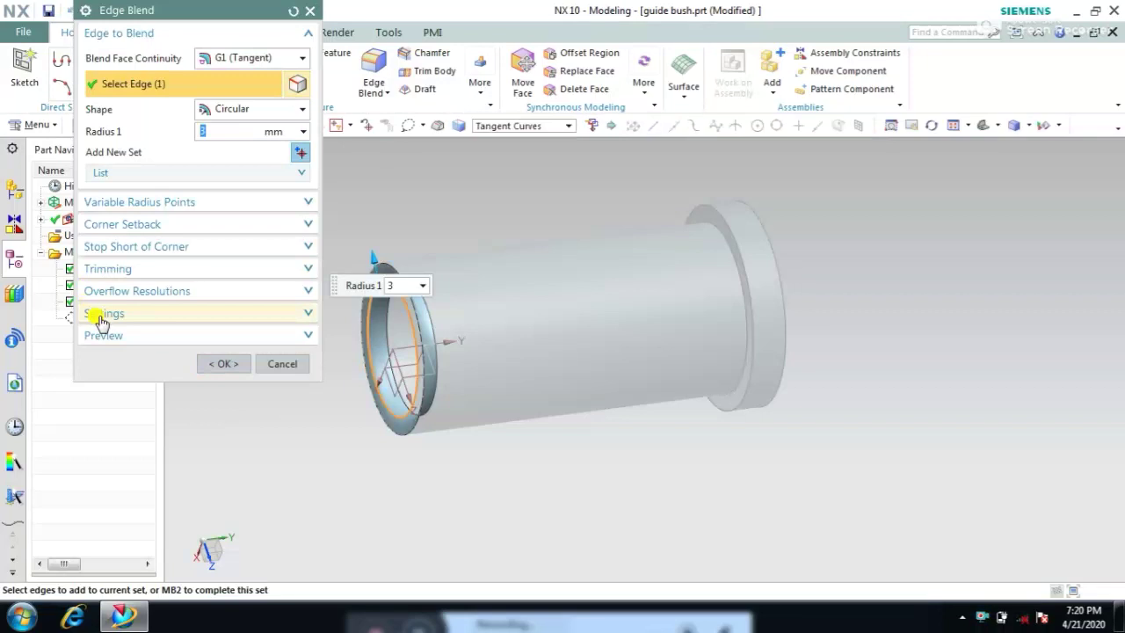
pyautogui.click(221, 364)
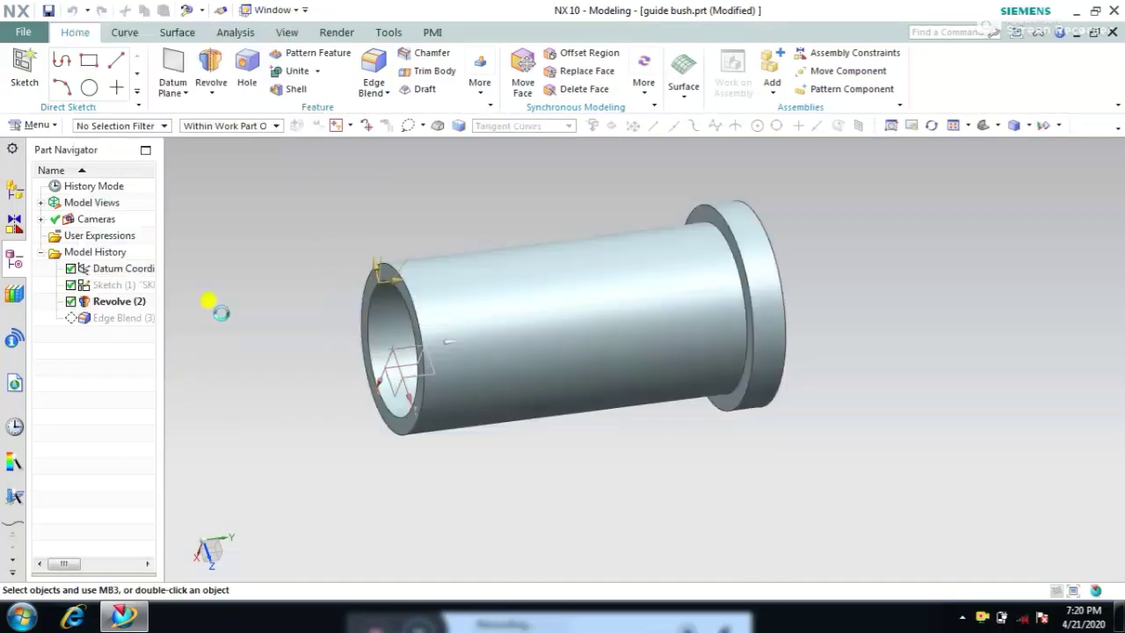
pyautogui.moveTo(264, 278); pyautogui.dragTo(314, 251, button='middle')
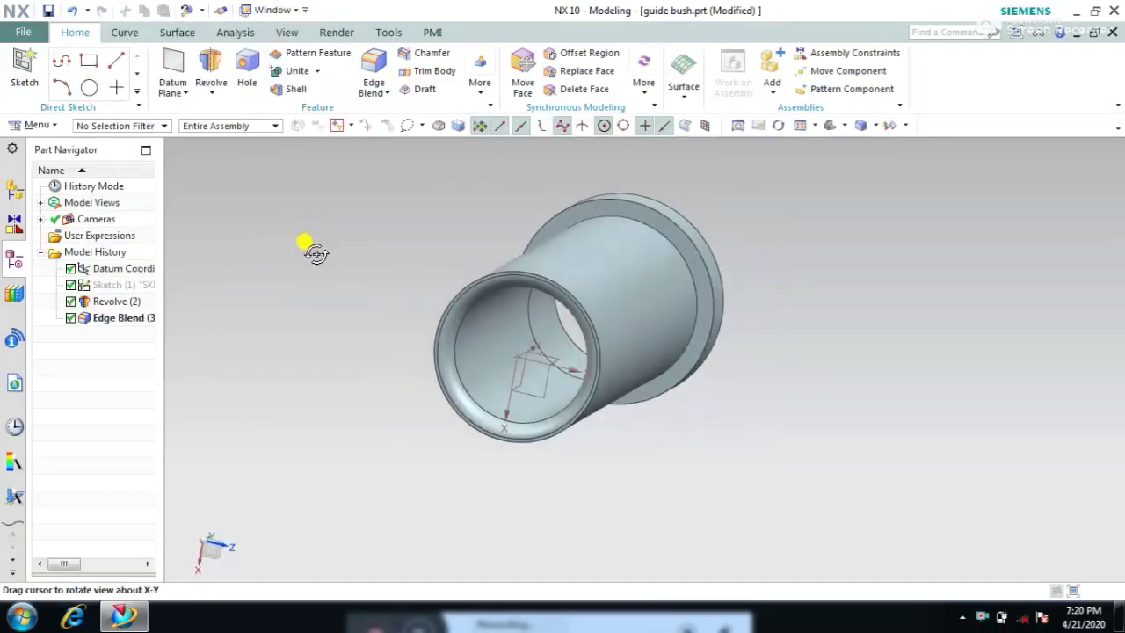
pyautogui.doubleClick(127, 315)
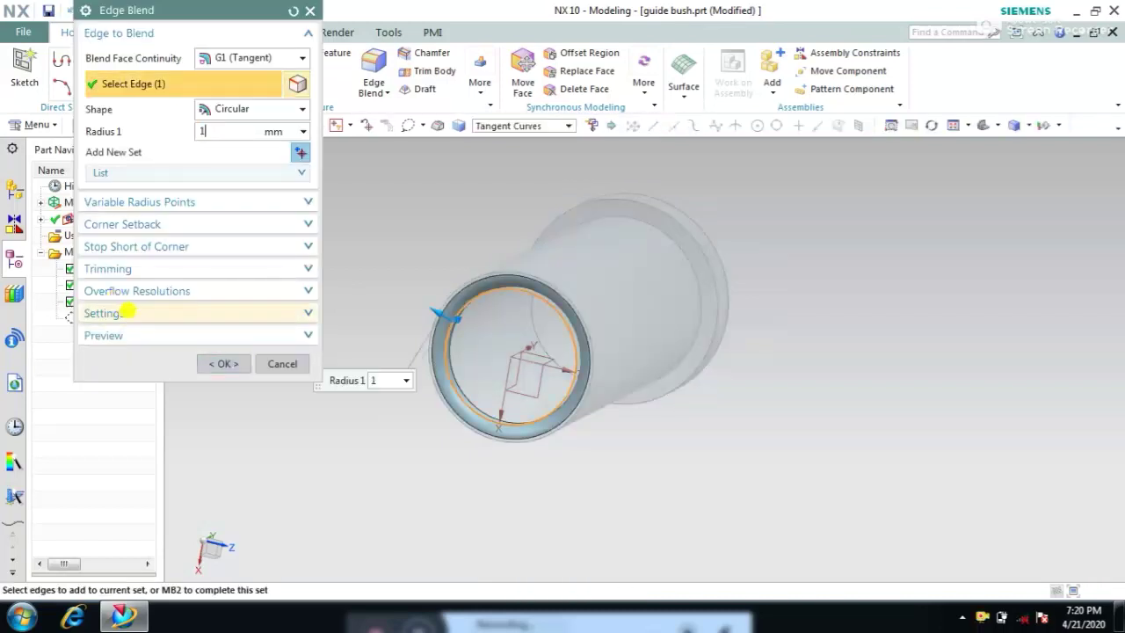
pyautogui.click(221, 364)
pyautogui.moveTo(389, 221); pyautogui.dragTo(238, 356, button='middle')
pyautogui.doubleClick(95, 317)
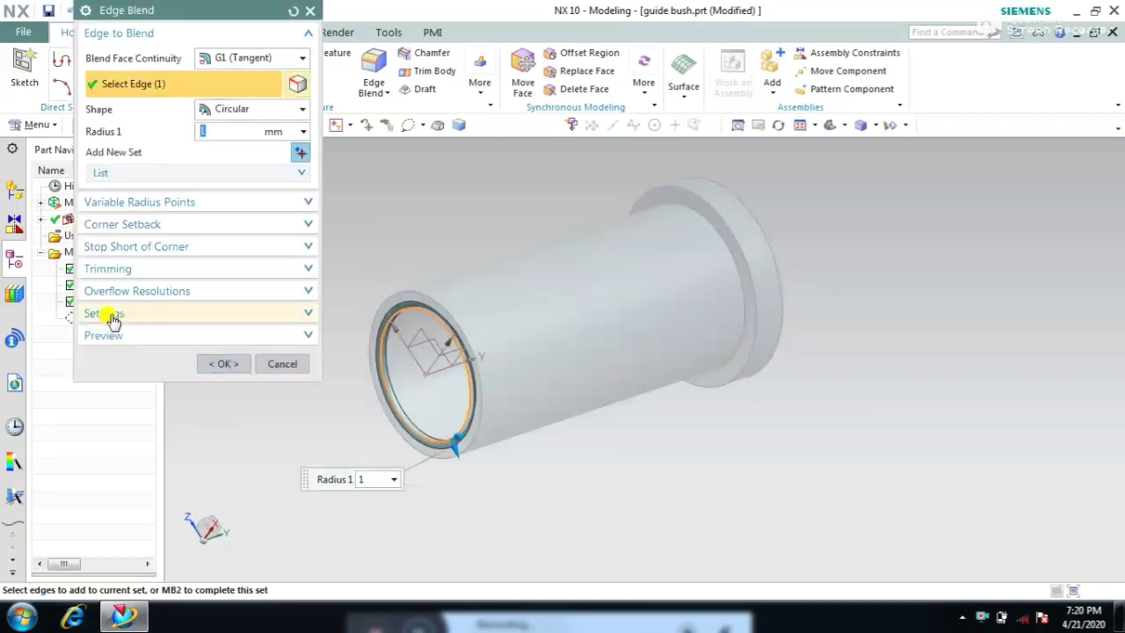
pyautogui.write('3')
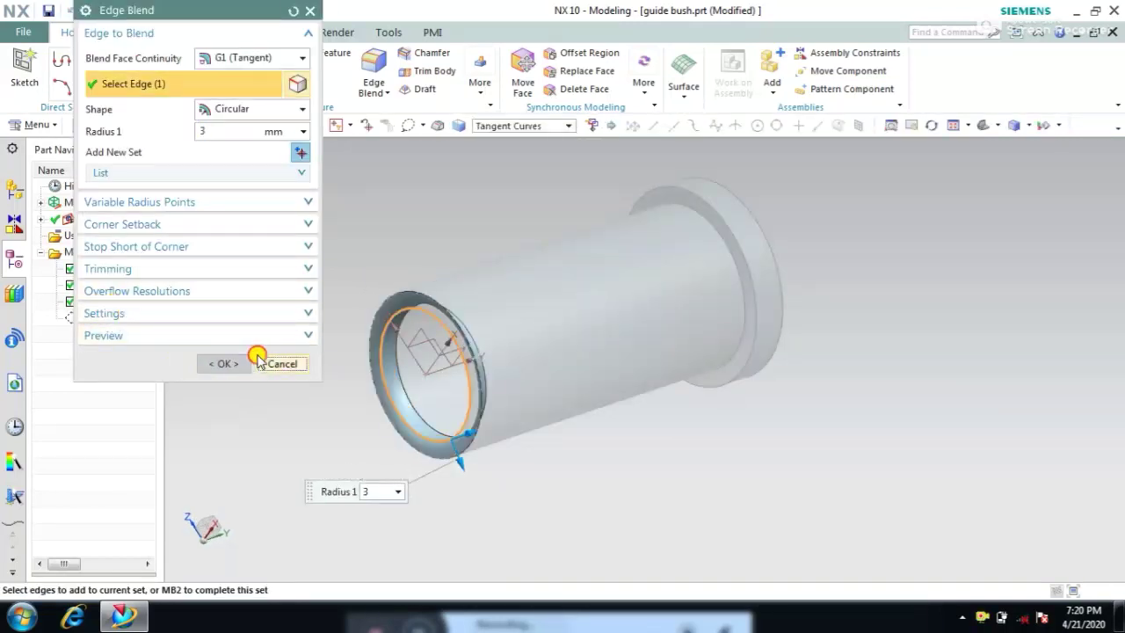
pyautogui.click(251, 362)
# Step: Set the radius of the bore's edge blend to 3 mm and save the guide bush part
pyautogui.moveTo(829, 301); pyautogui.dragTo(273, 259, button='middle')
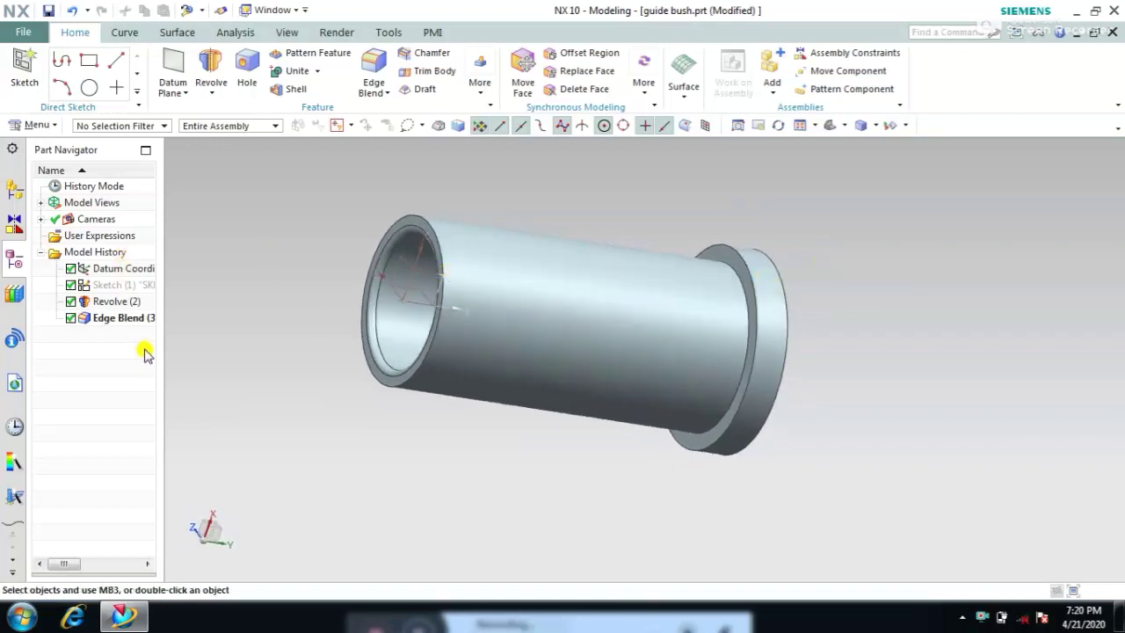
pyautogui.moveTo(845, 342); pyautogui.dragTo(177, 329, button='middle')
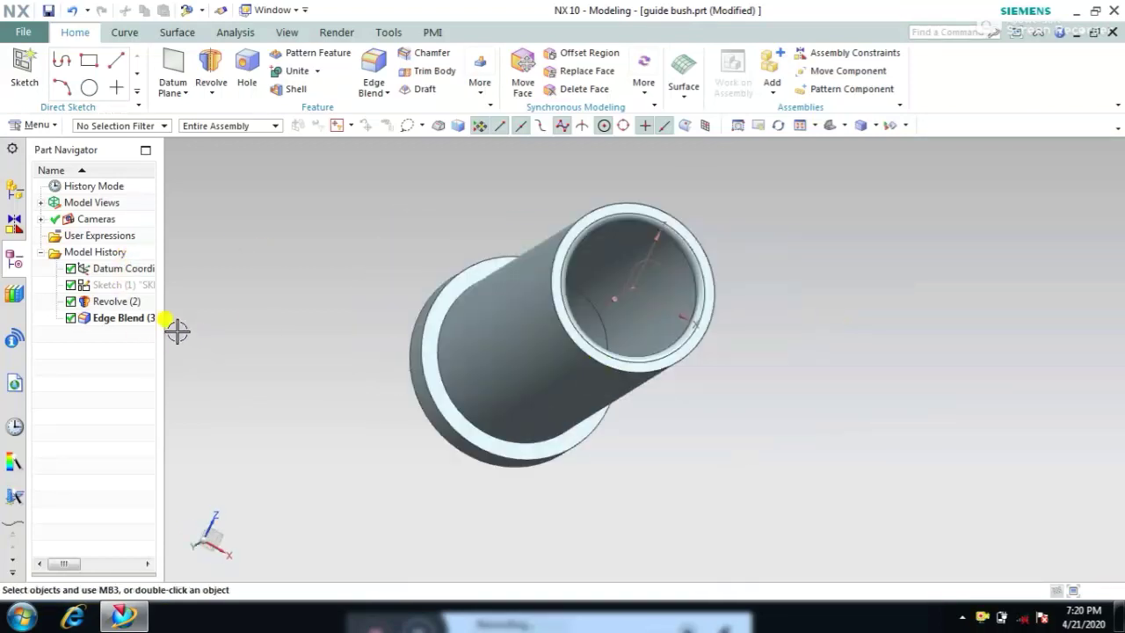
pyautogui.doubleClick(124, 317)
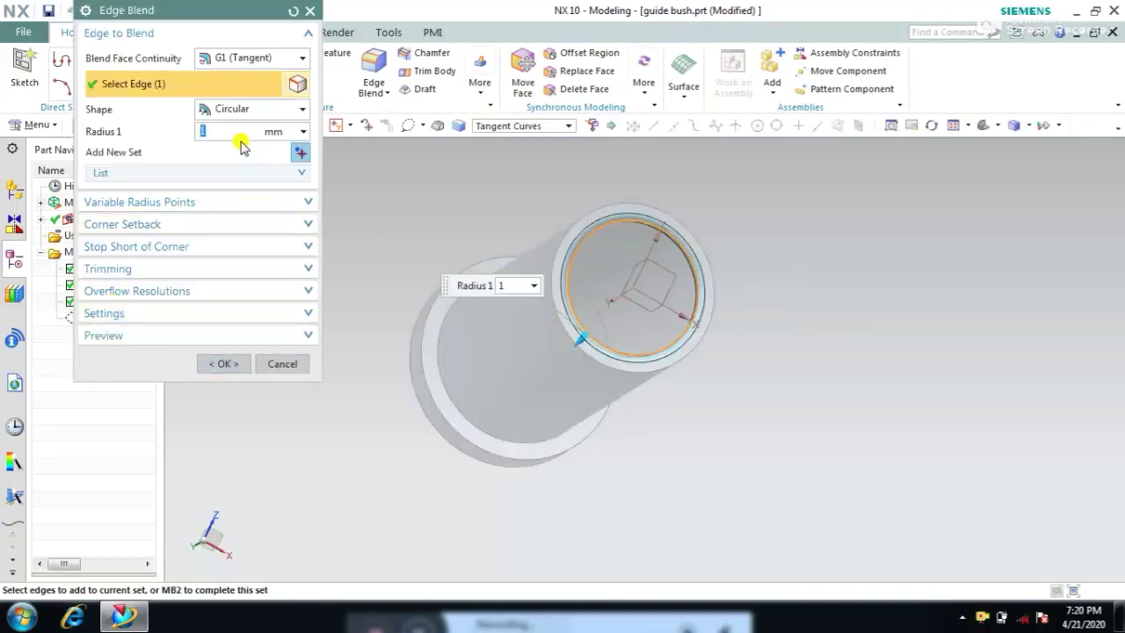
pyautogui.write('3')
pyautogui.click(224, 360)
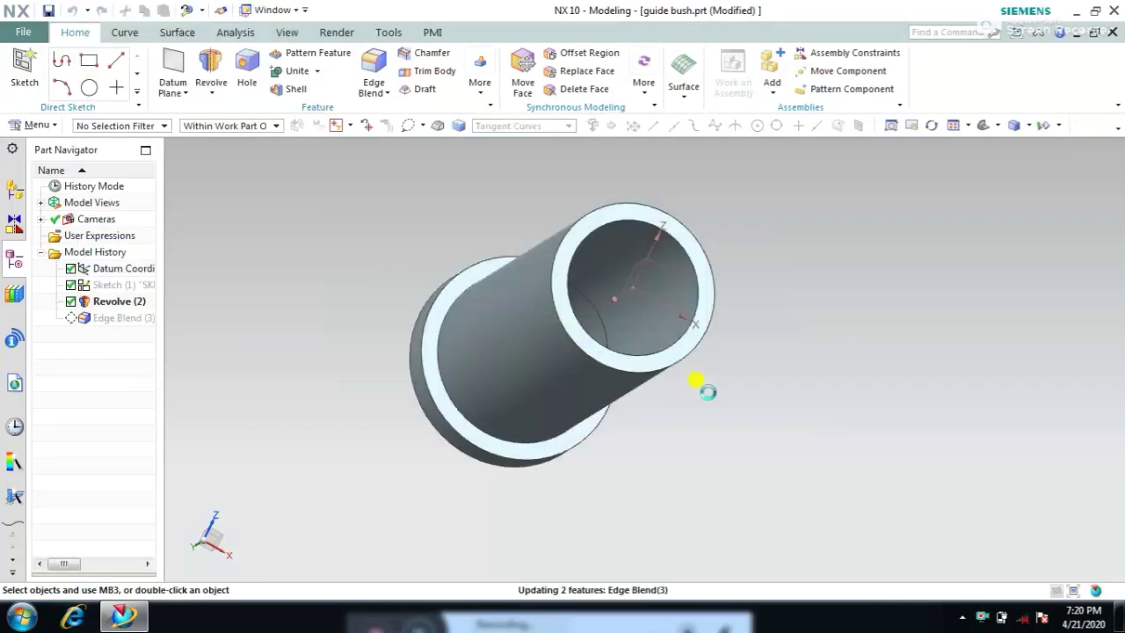
pyautogui.moveTo(909, 299); pyautogui.dragTo(787, 435, button='middle')
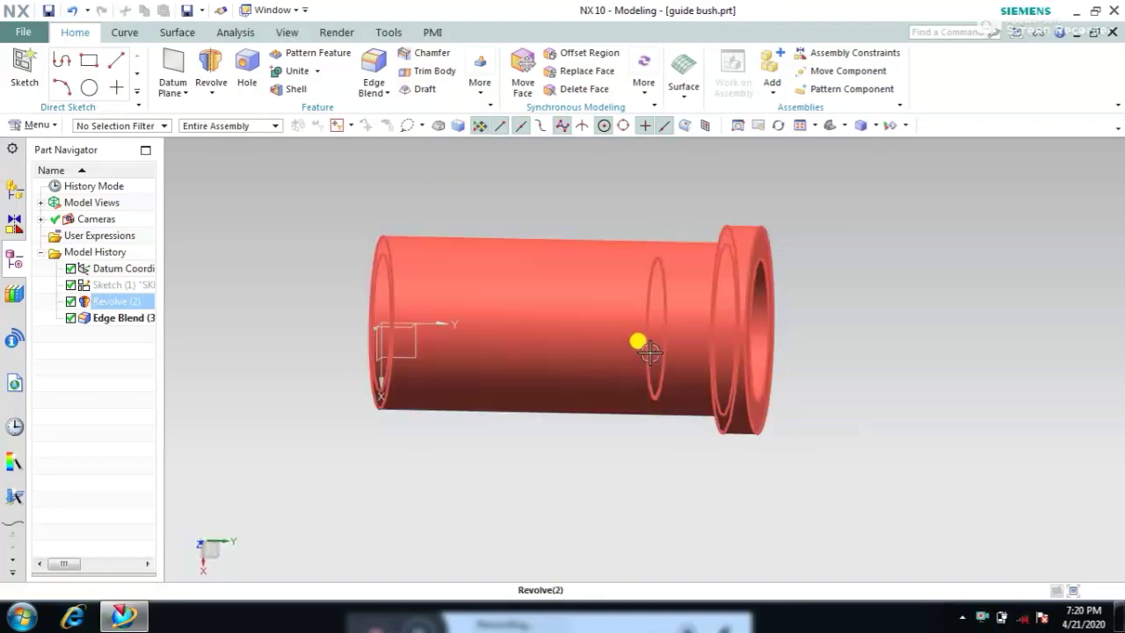
pyautogui.moveTo(954, 271); pyautogui.dragTo(962, 278, button='middle')
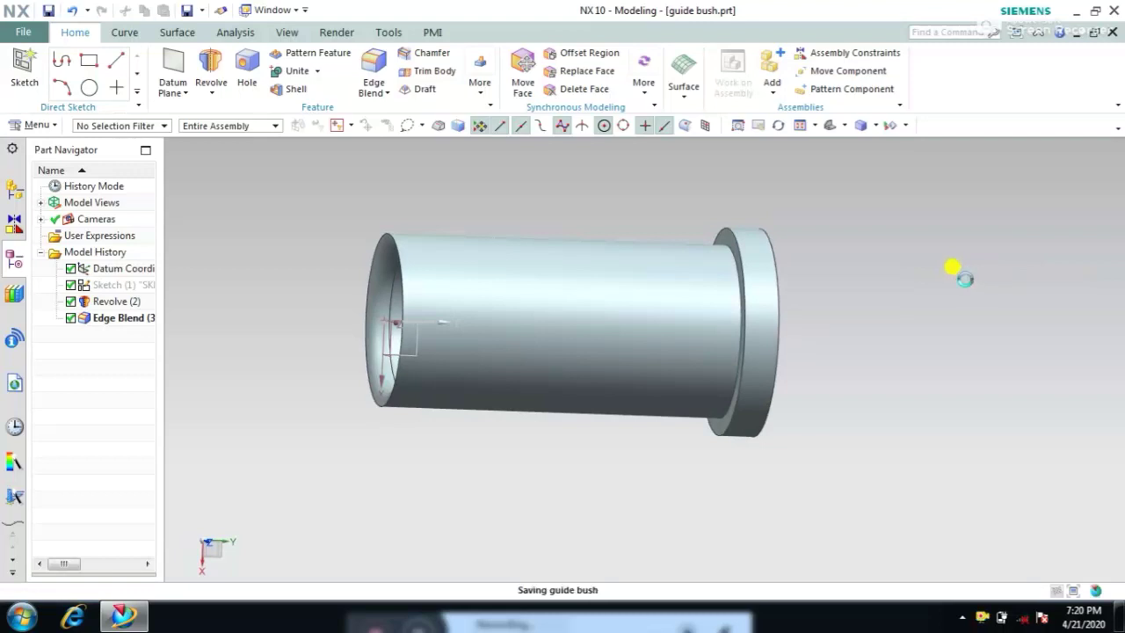
pyautogui.click(1075, 591)
pyautogui.moveTo(715, 283); pyautogui.dragTo(826, 403, button='middle')
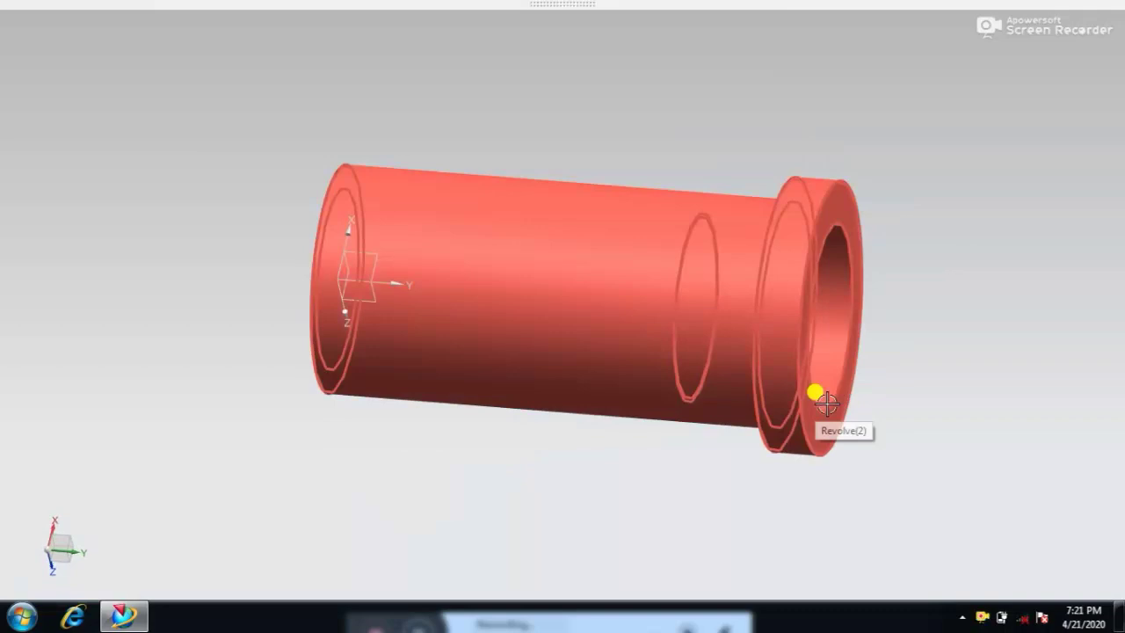
pyautogui.hotkey('alt', 'Return')
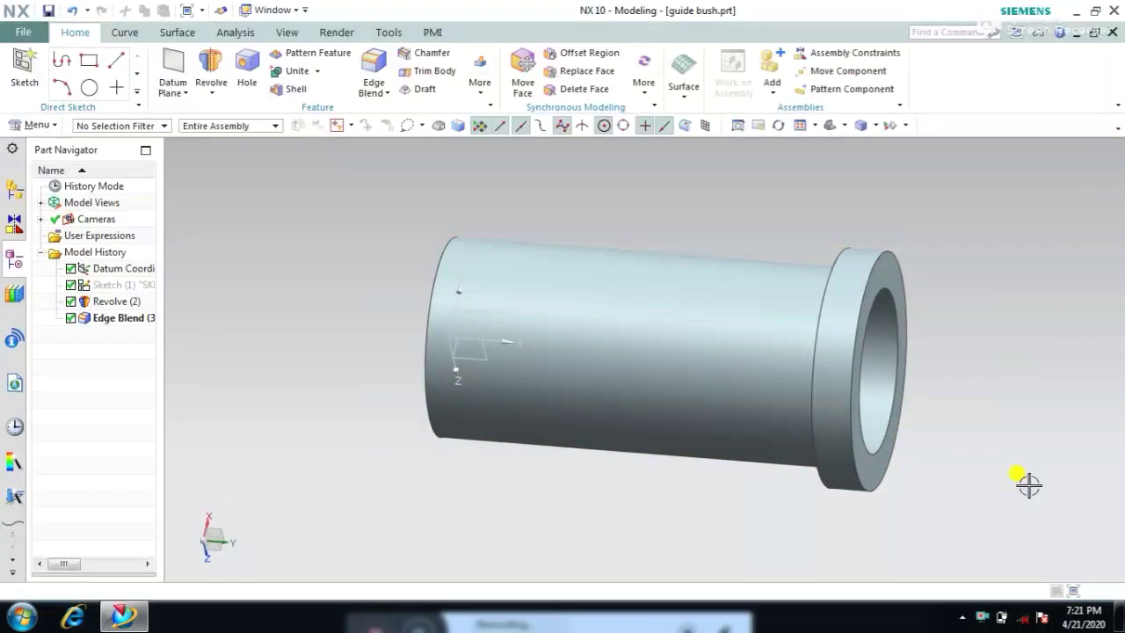
pyautogui.rightClick(974, 615)
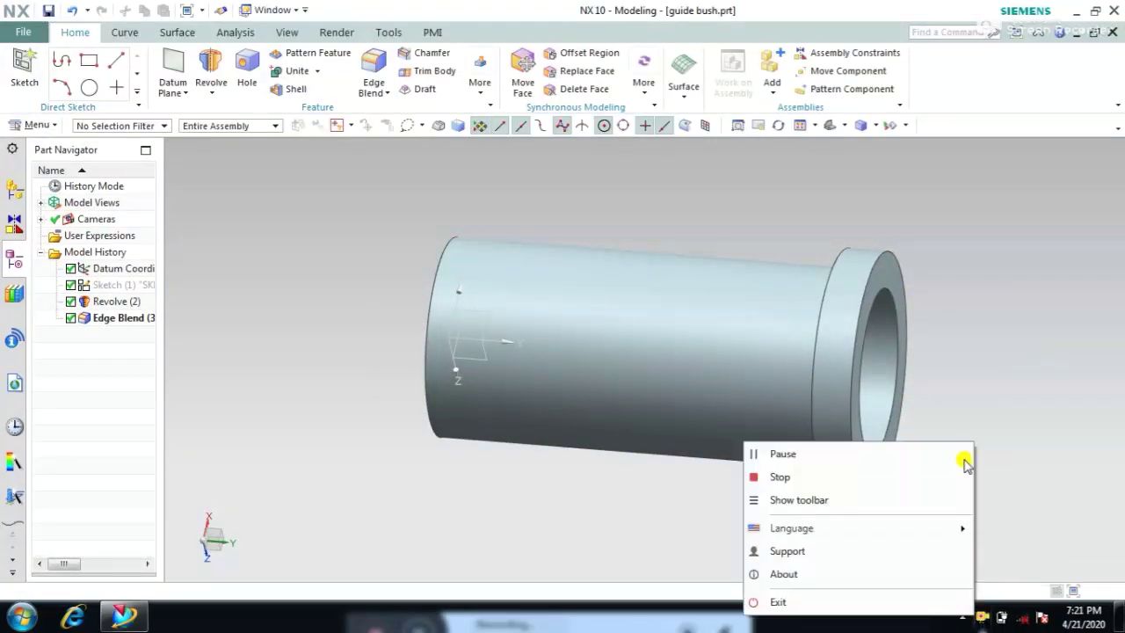
pyautogui.click(786, 472)
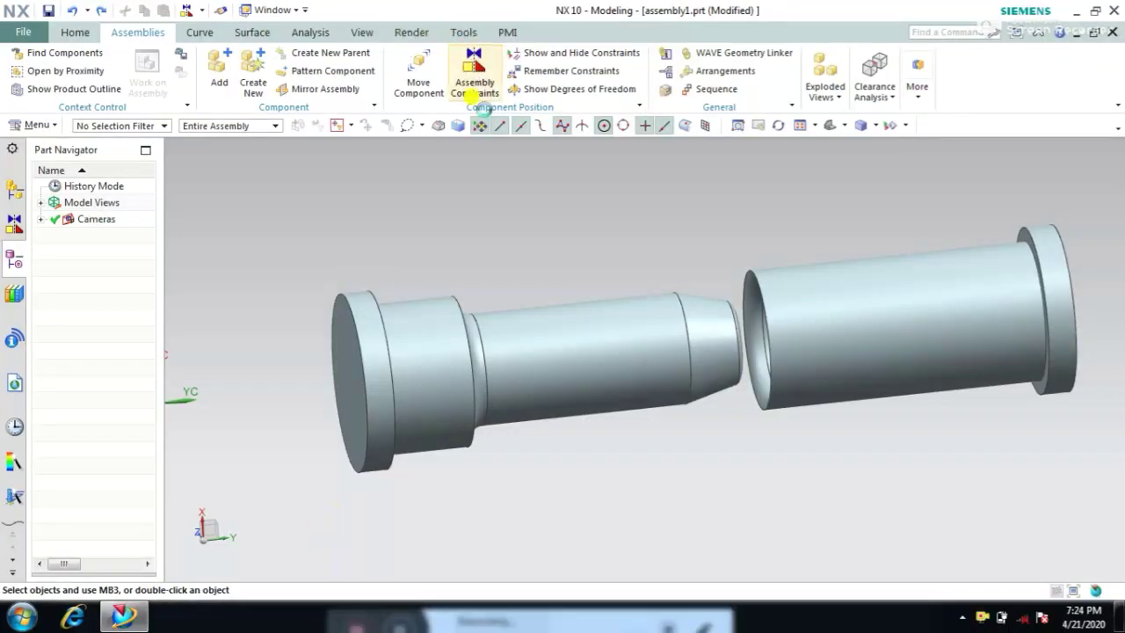
# Step: Start a Touch Align constraint with Infer Center/Axis orientation in the pin and bush assembly
pyautogui.click(474, 78)
pyautogui.click(235, 115)
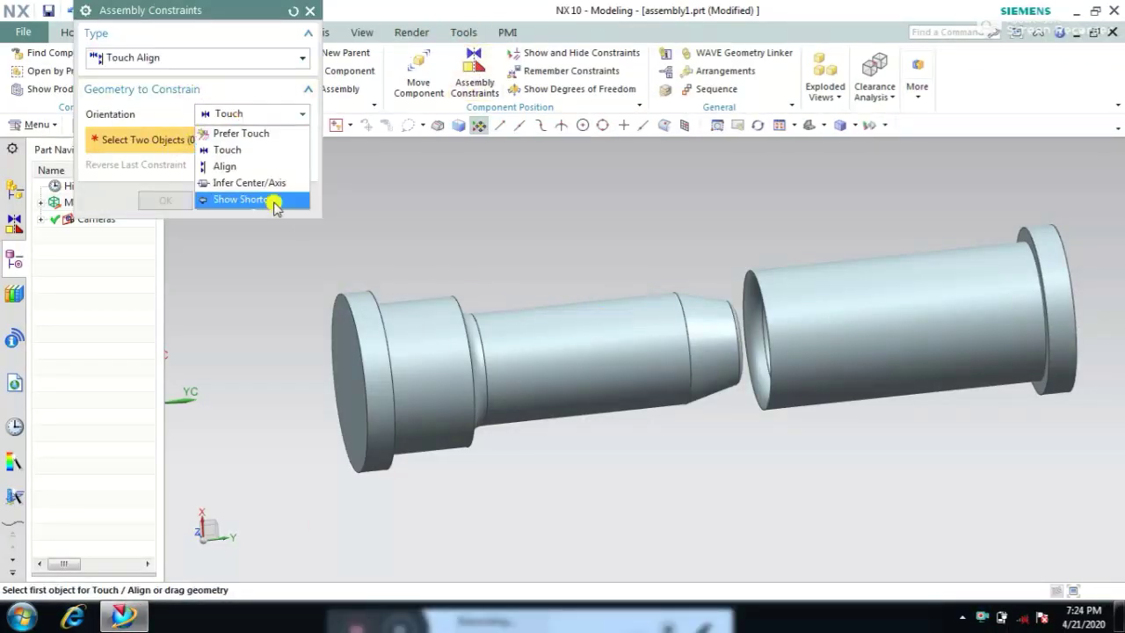
pyautogui.click(308, 181)
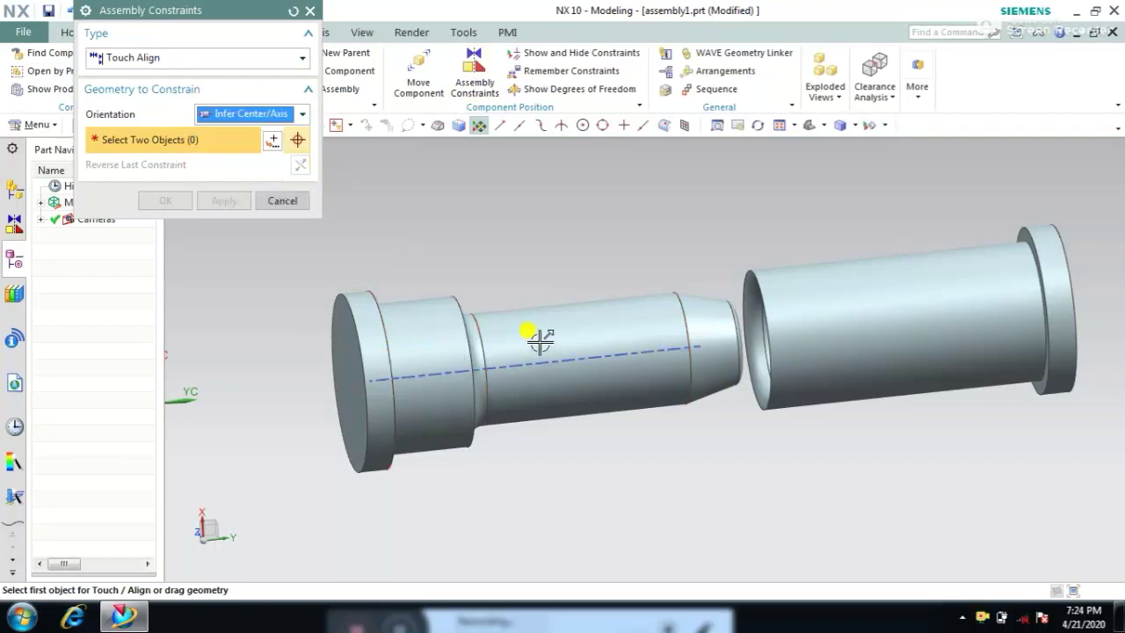